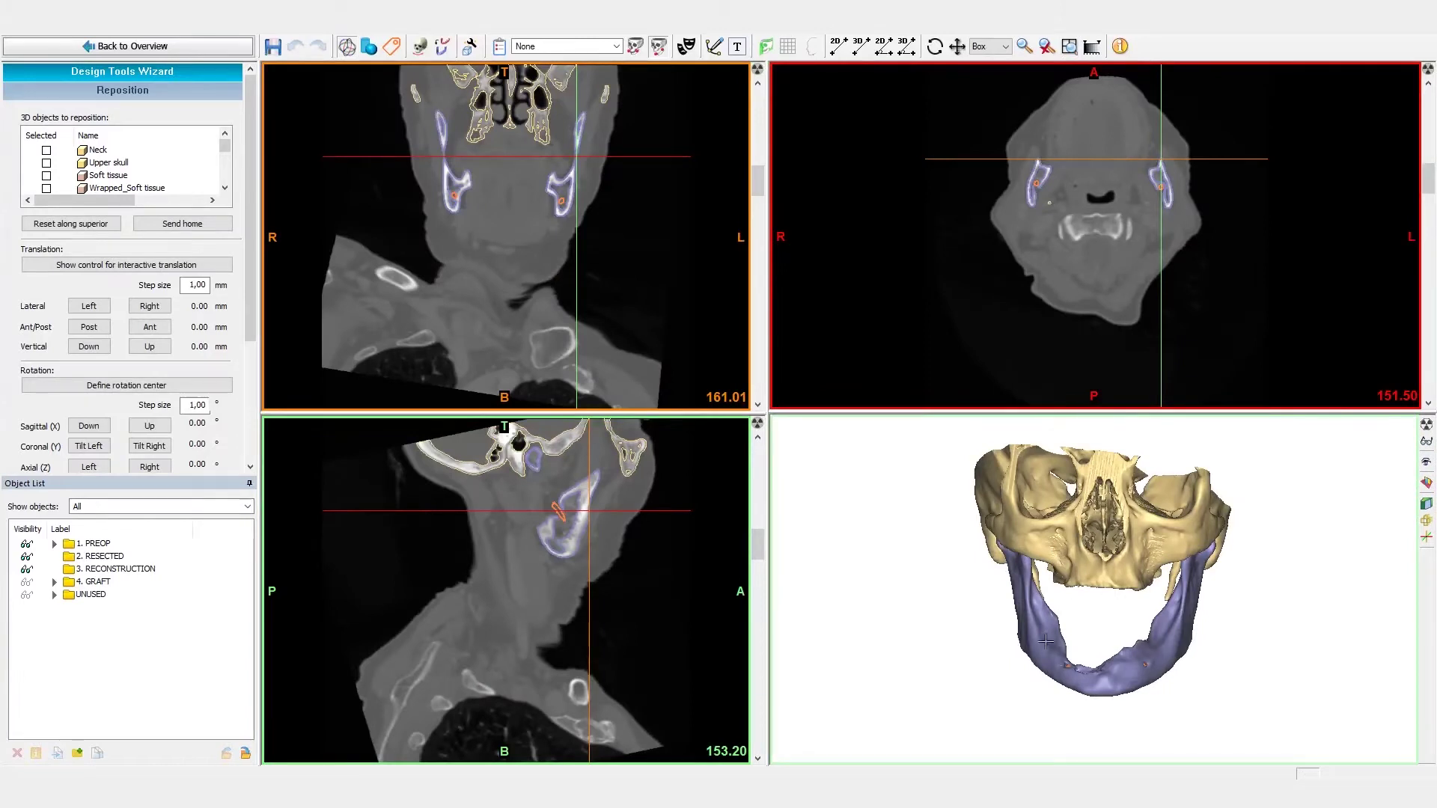
- Examine the mandible and nerve contours through the axial CT slices, from the chin up to the rami, in an enlarged view
left_click(1045, 642)
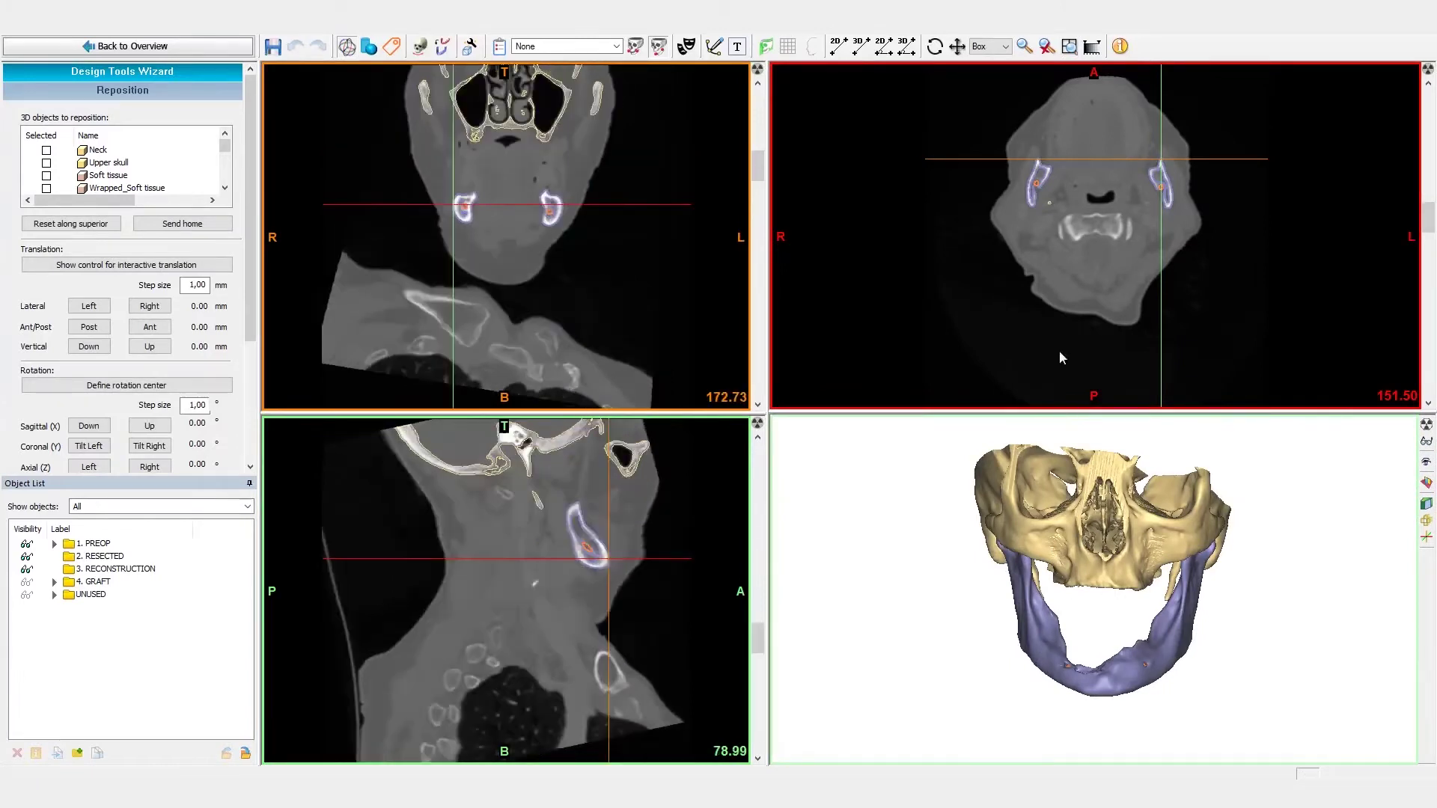
key("space")
right_click_drag(882, 350, 879, 306, "ctrl")
middle_click_drag(873, 241, 899, 477)
scroll(899, 481, "down", 2)
scroll(898, 481, "down", 10)
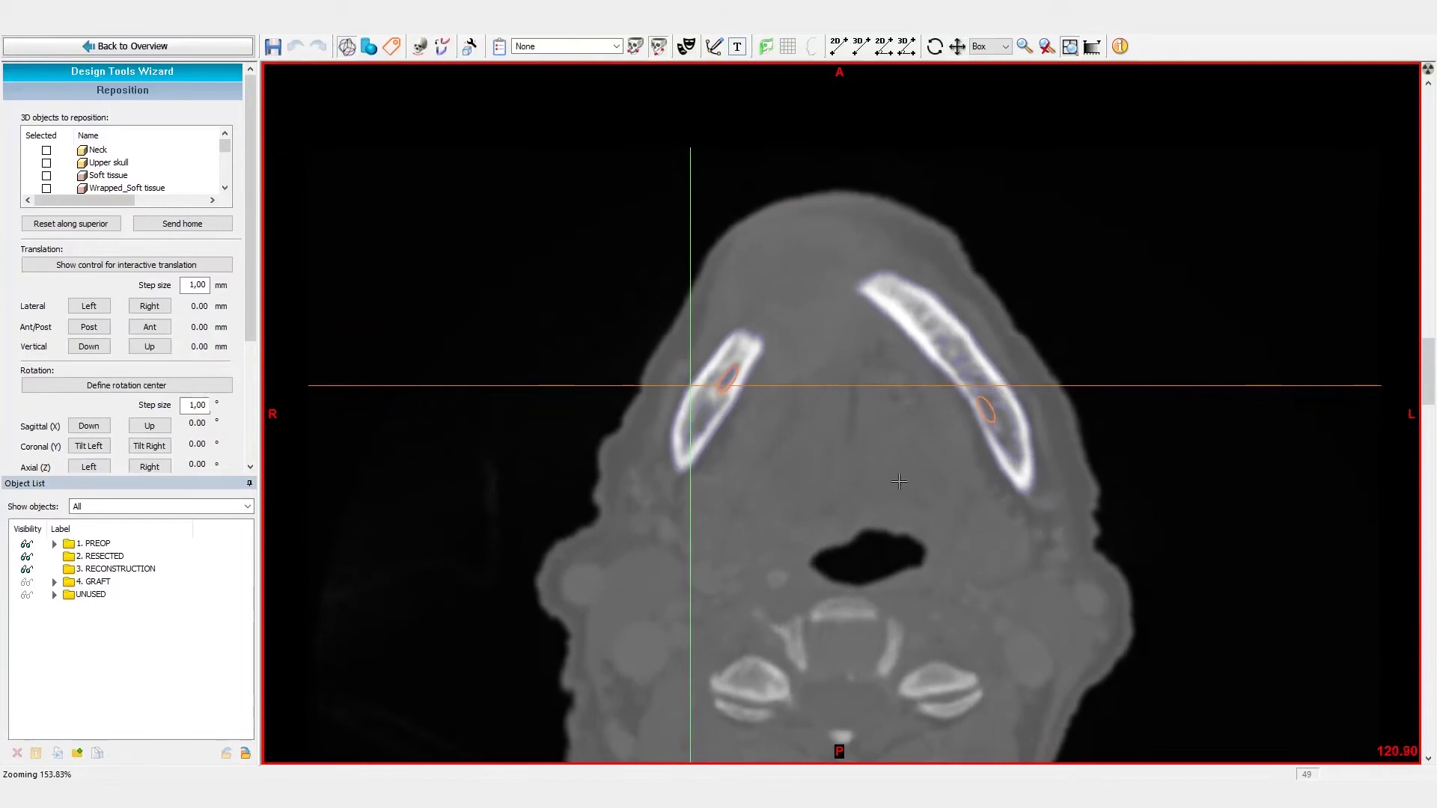
scroll(899, 481, "down", 12)
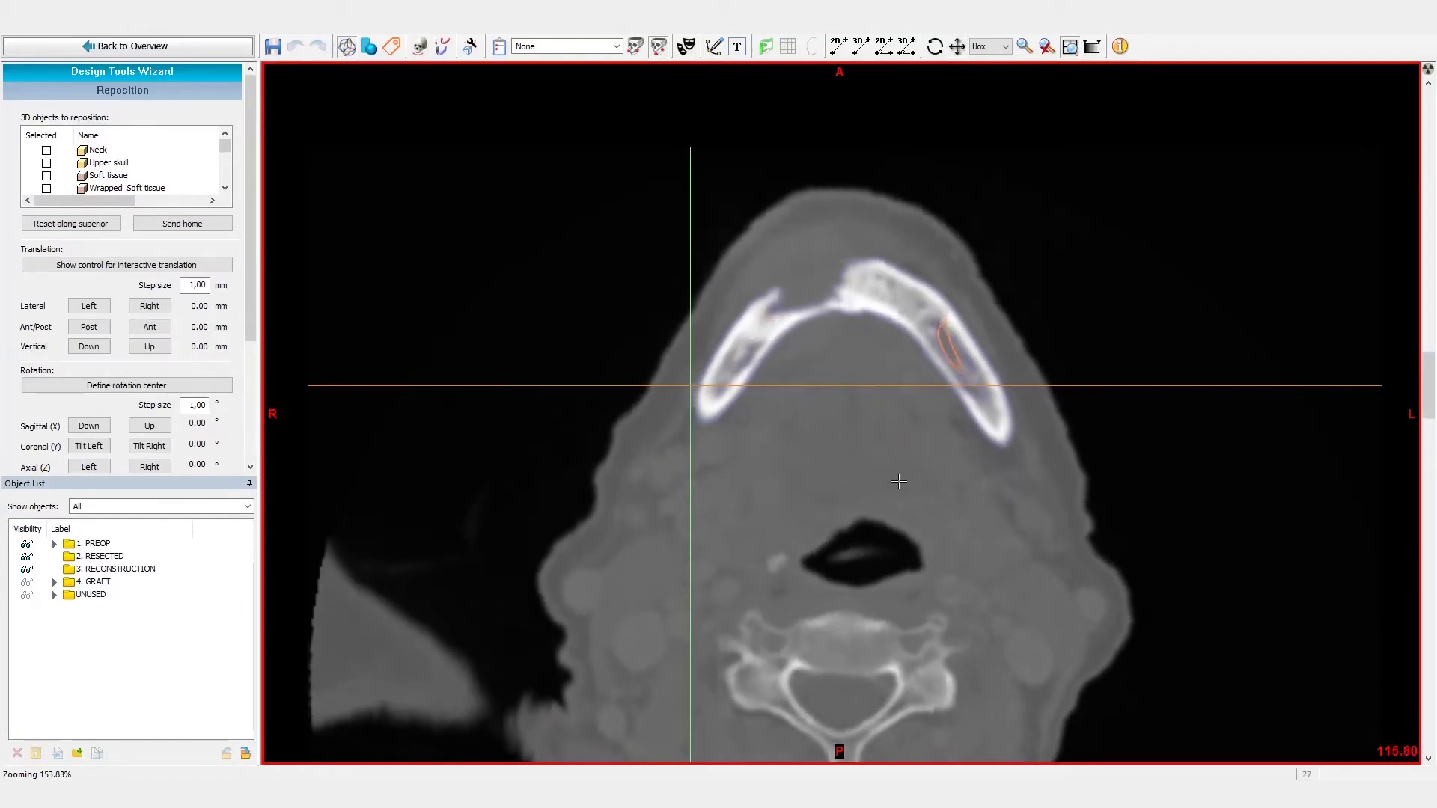
scroll(899, 482, "down", 3)
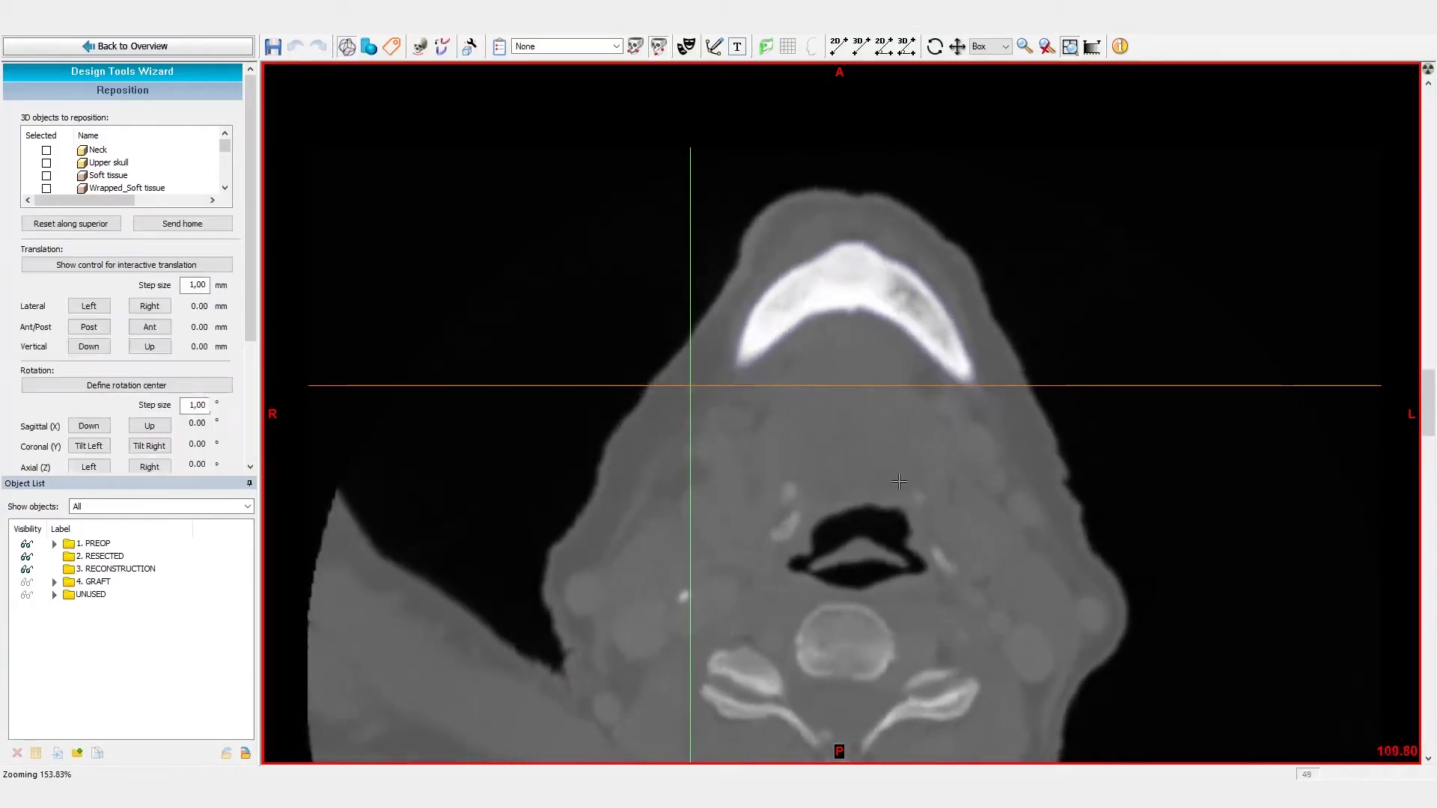
scroll(899, 481, "up", 4)
scroll(899, 481, "up", 12)
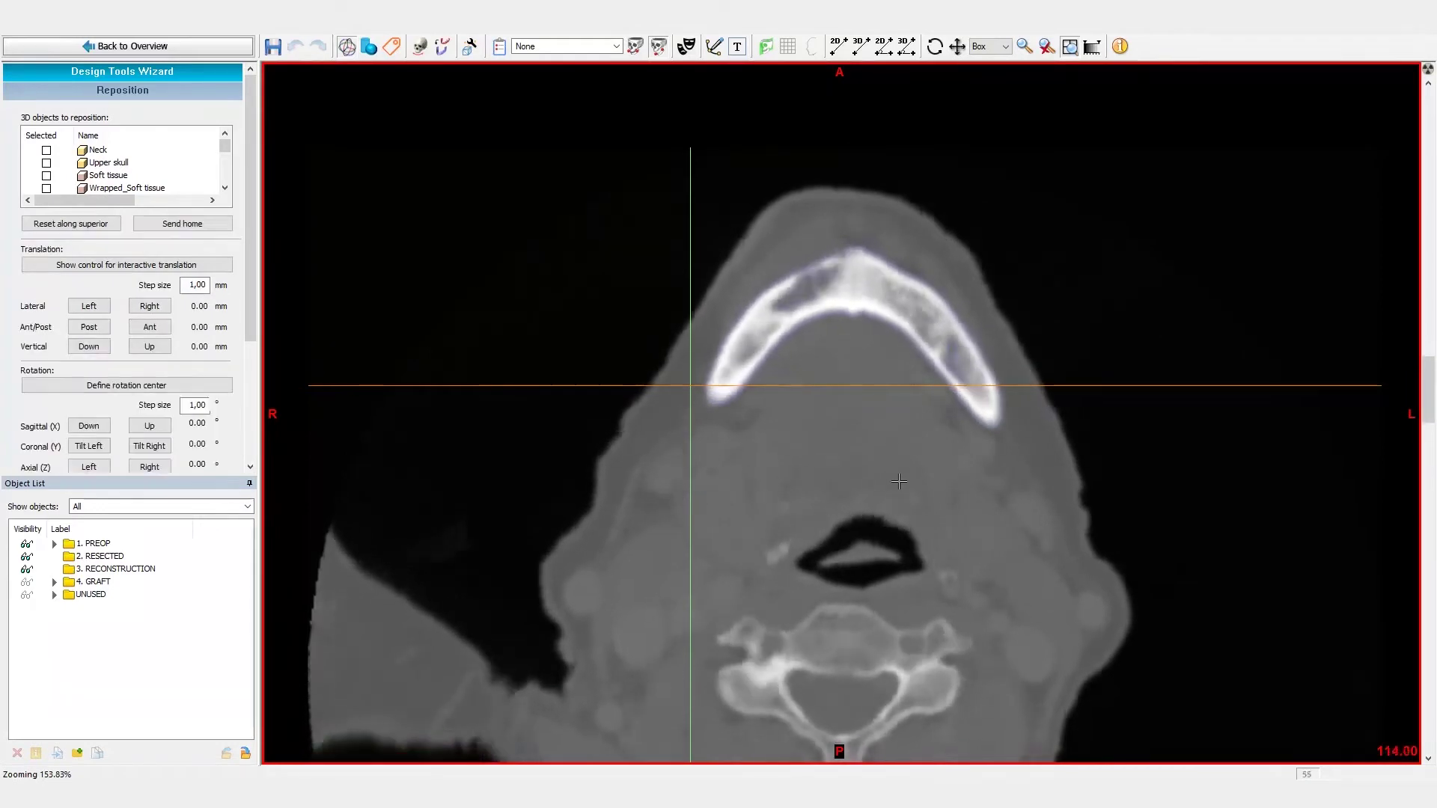
scroll(899, 481, "up", 3)
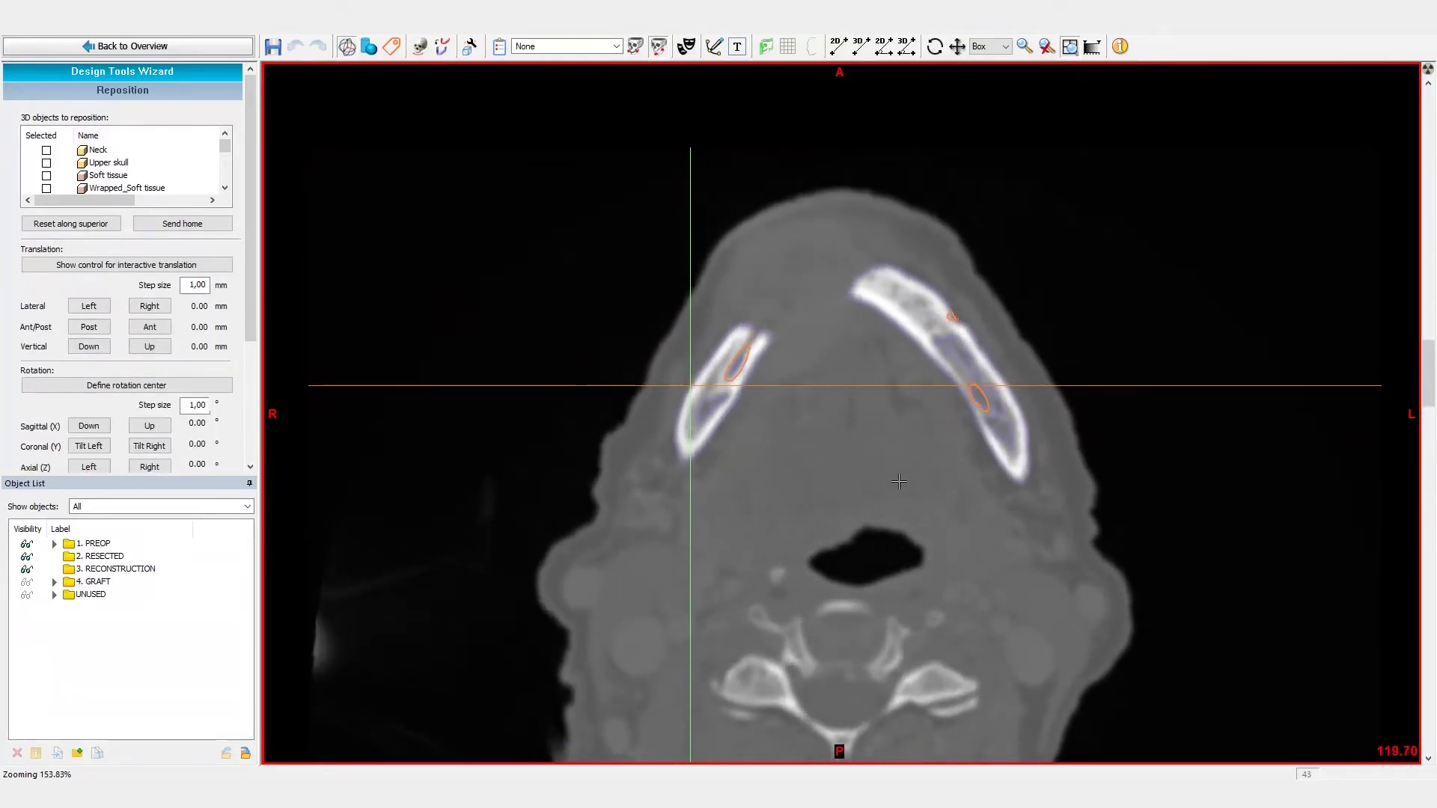
scroll(899, 481, "up", 8)
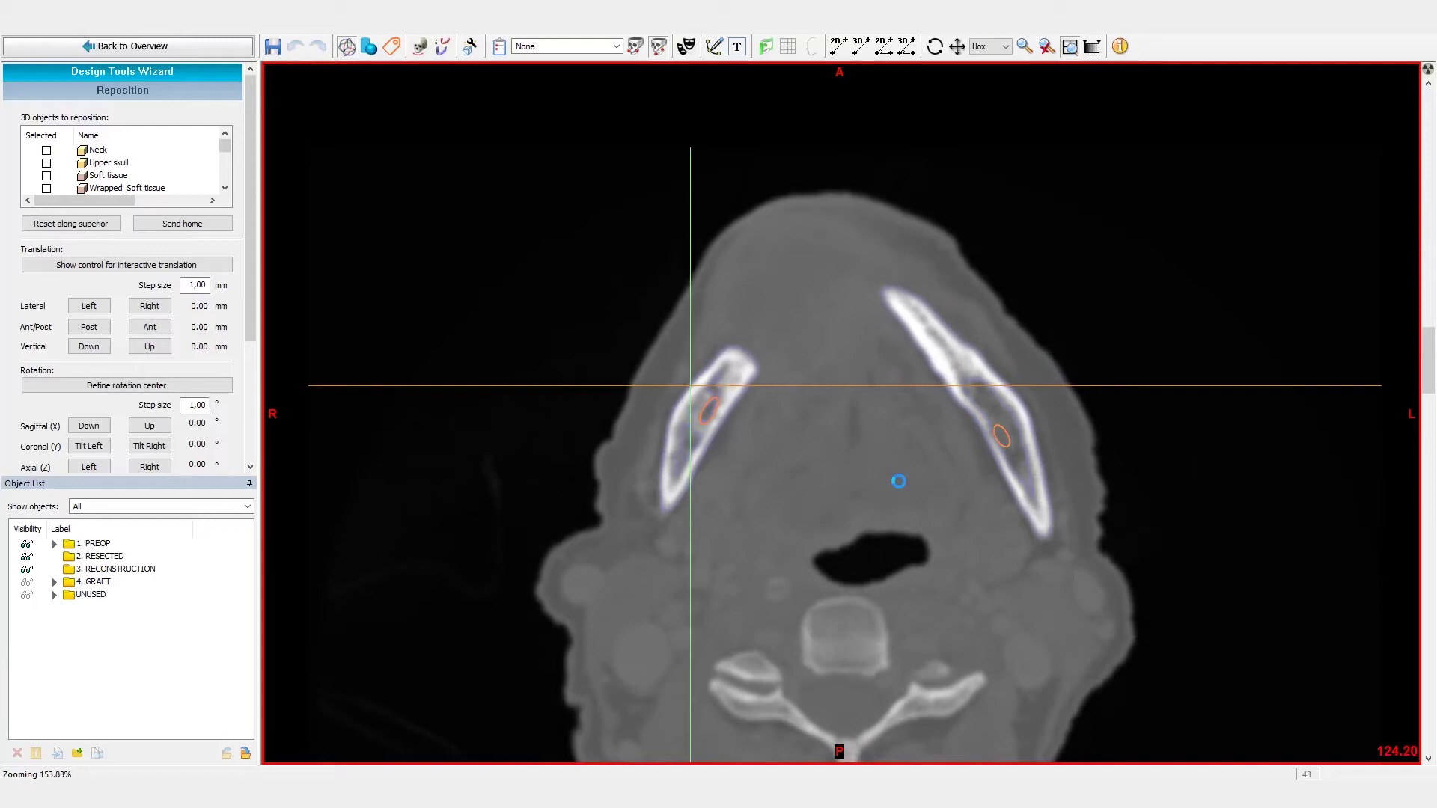
scroll(899, 481, "up", 2)
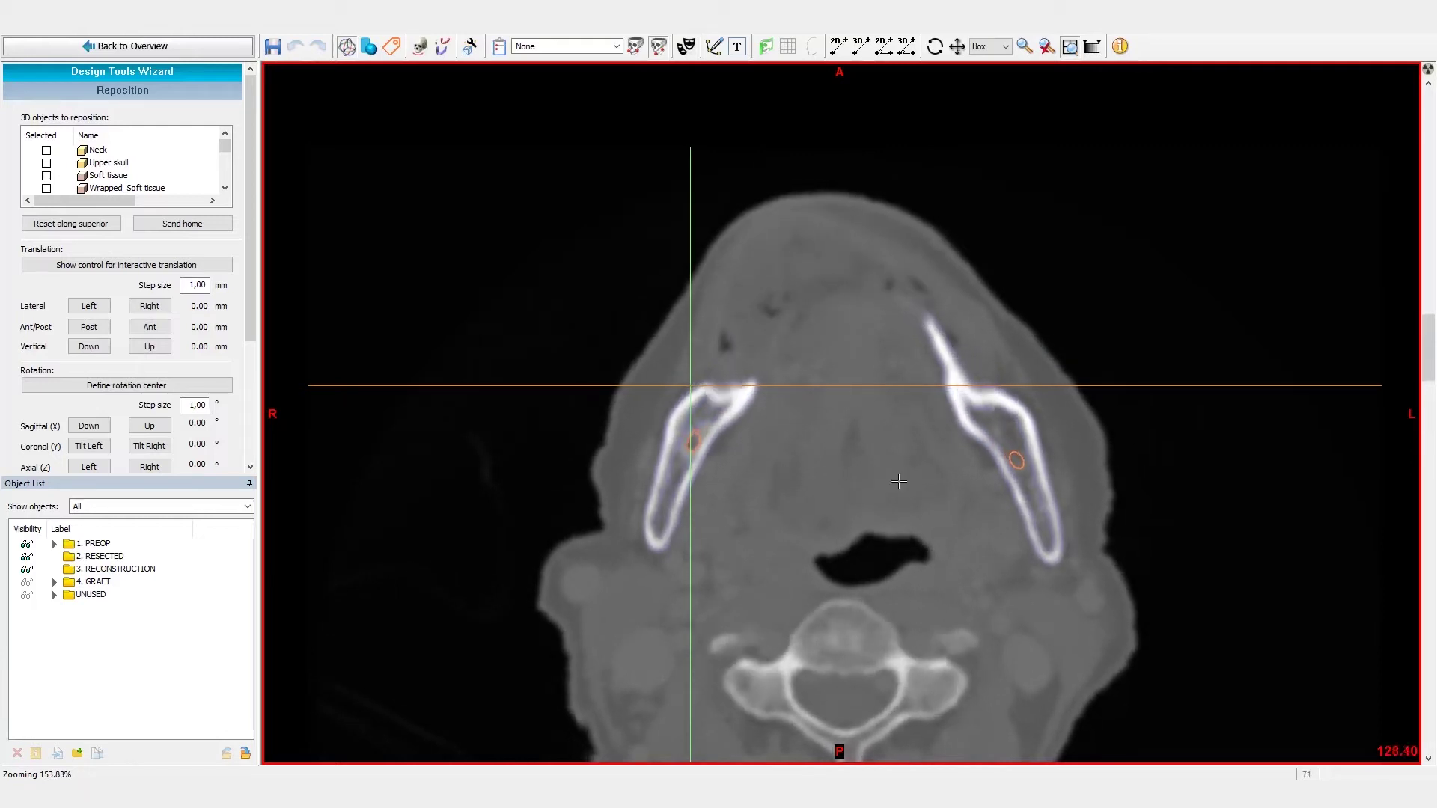
scroll(899, 481, "up", 9)
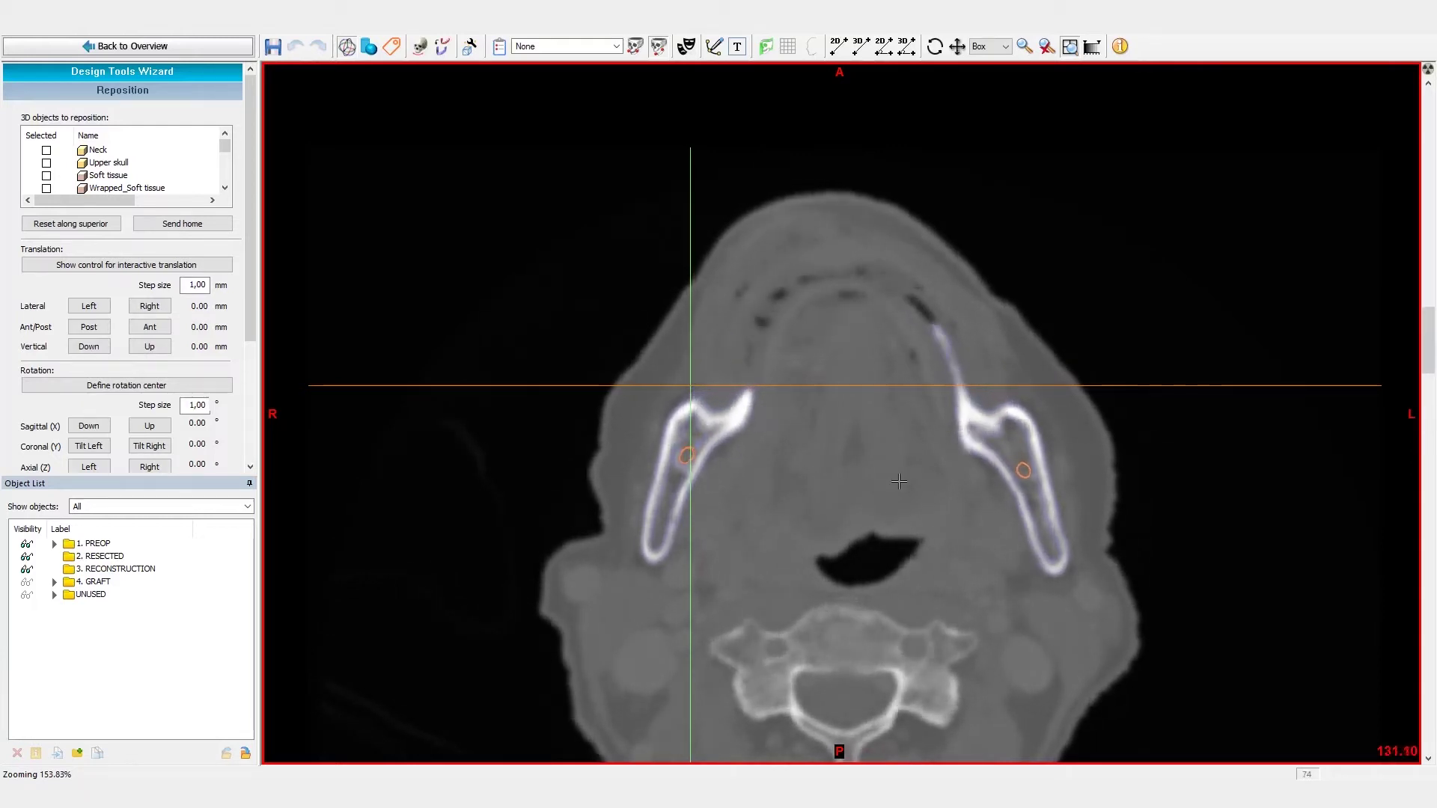
scroll(899, 481, "up", 7)
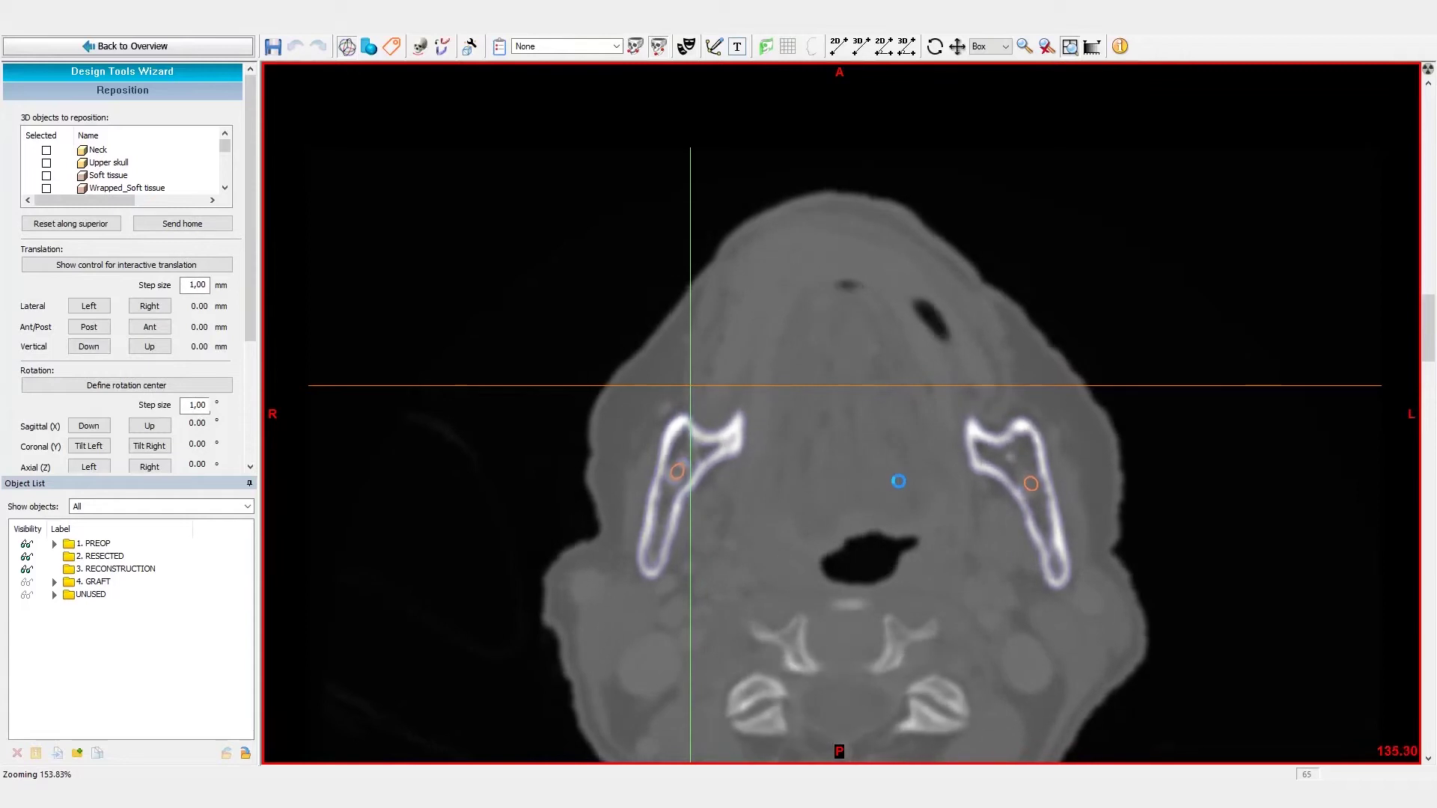
scroll(899, 481, "up", 8)
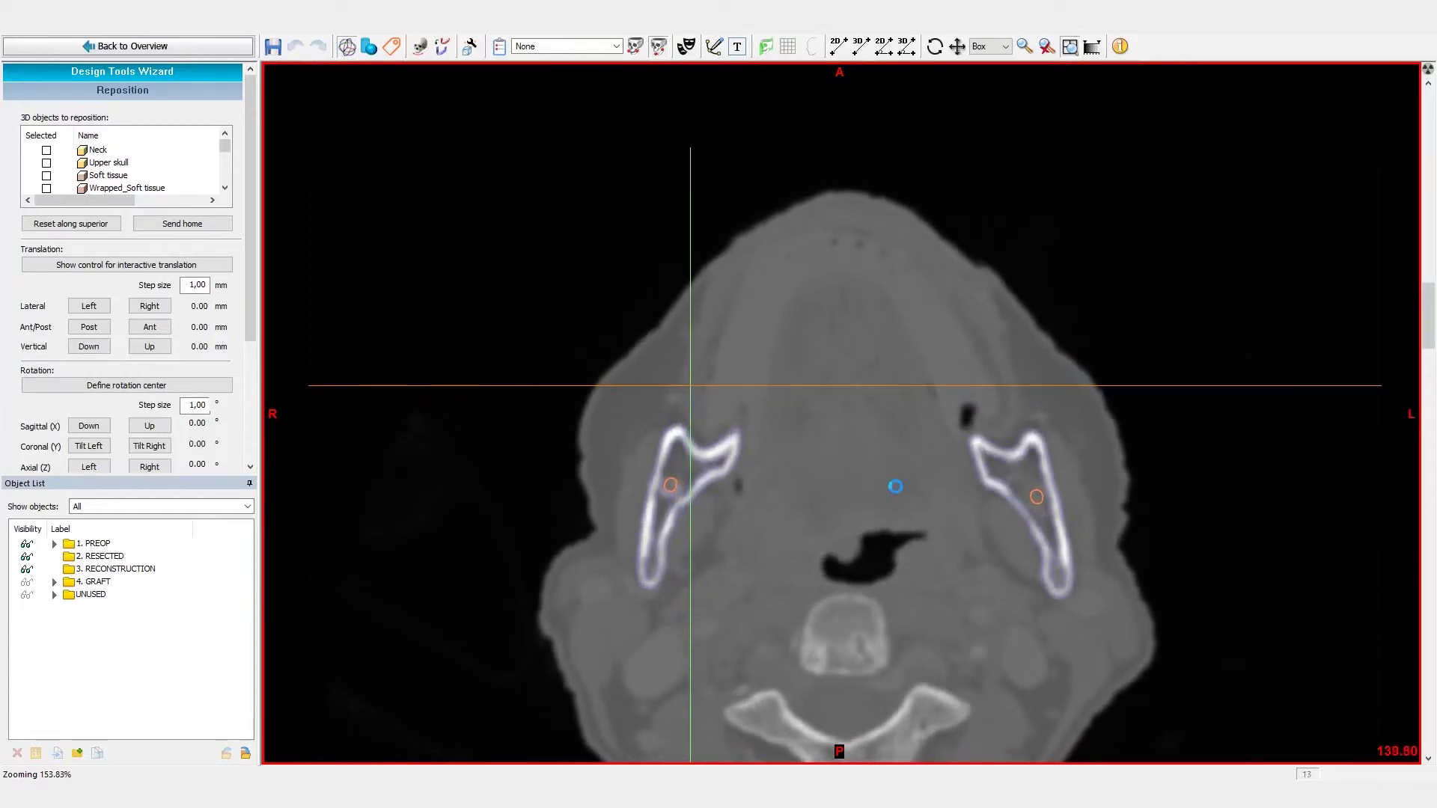
scroll(885, 492, "up", 3)
key("space")
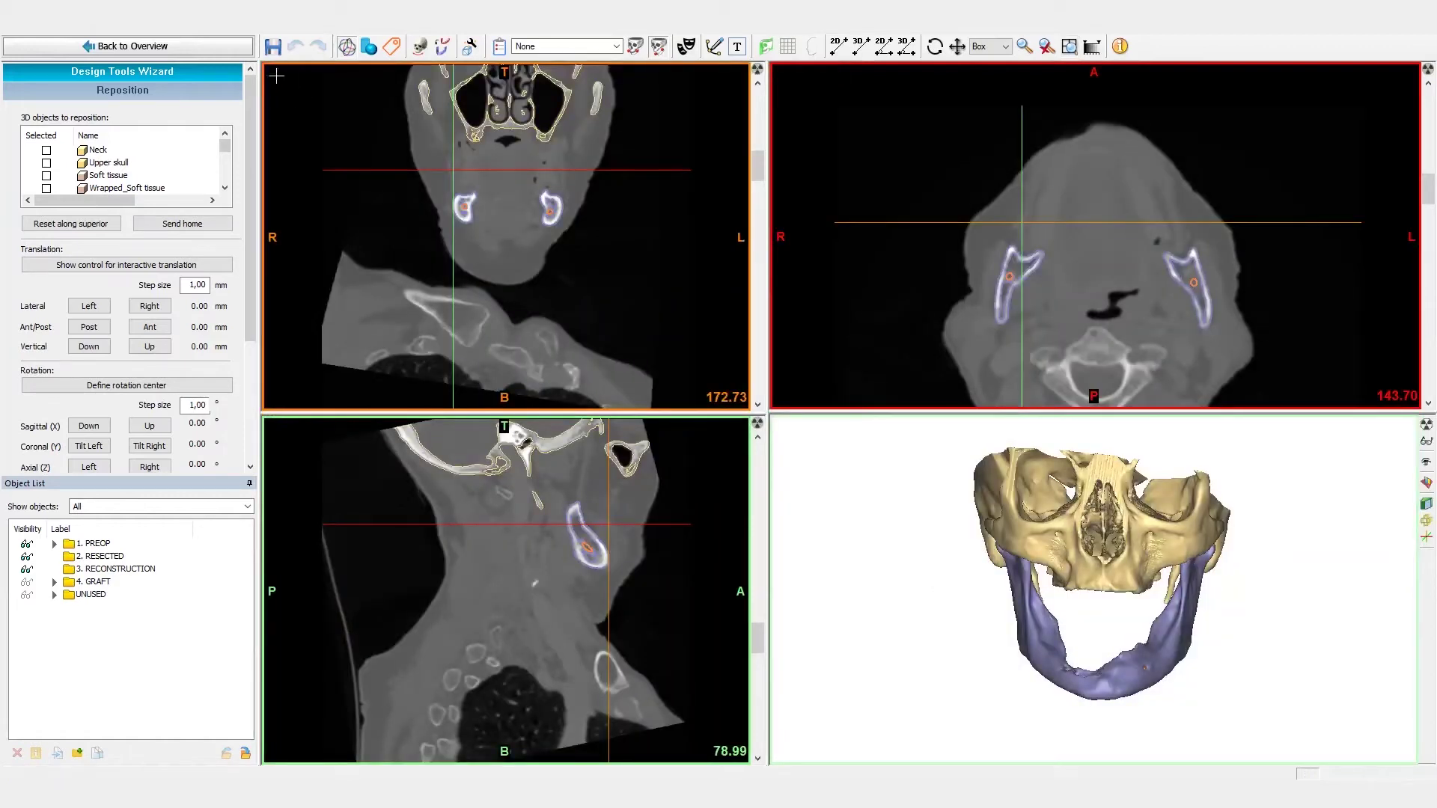
- Open the Osteotomy wizard and define a planar osteotomy plane with three points across the patient's right mandibular ramus
left_click(225, 50)
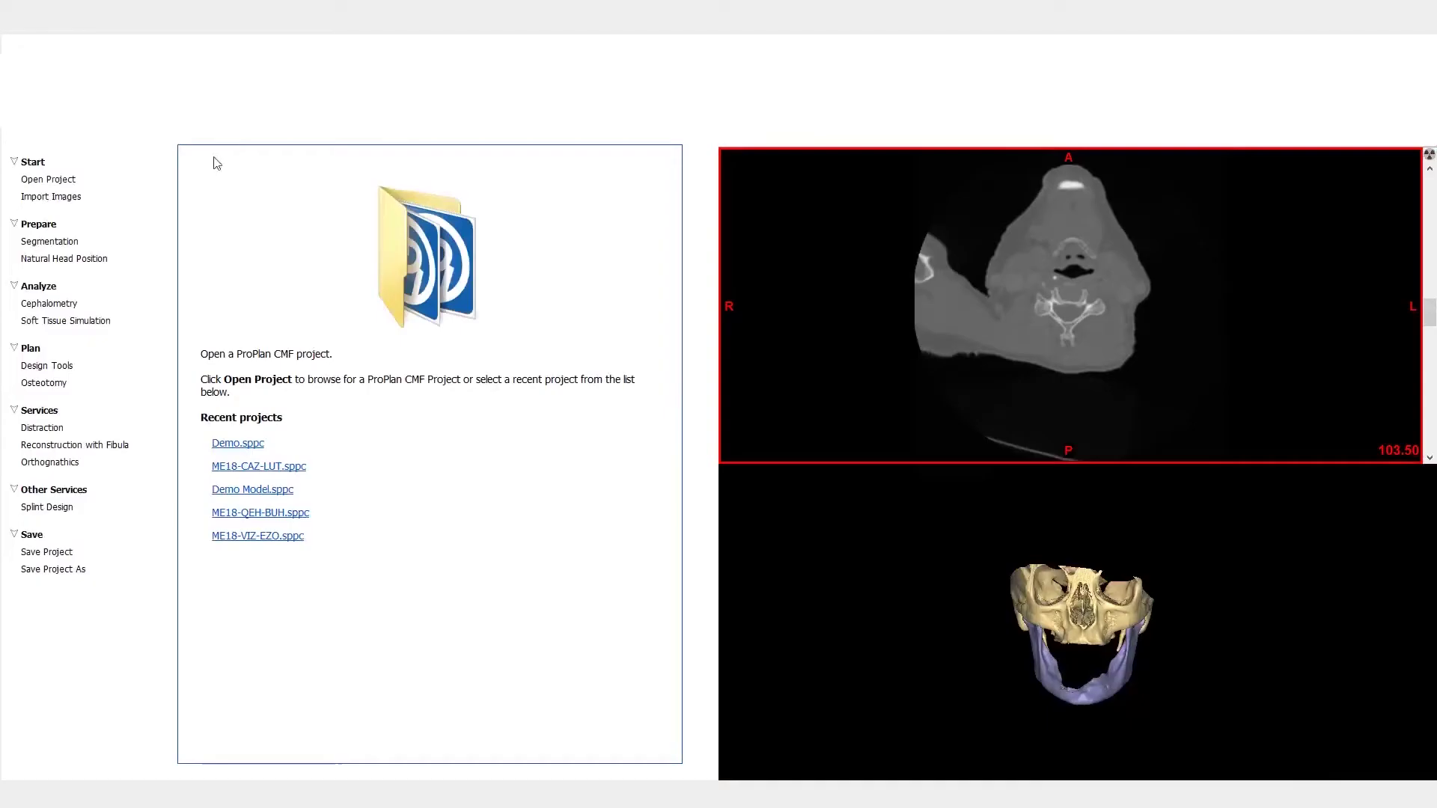
left_click(67, 382)
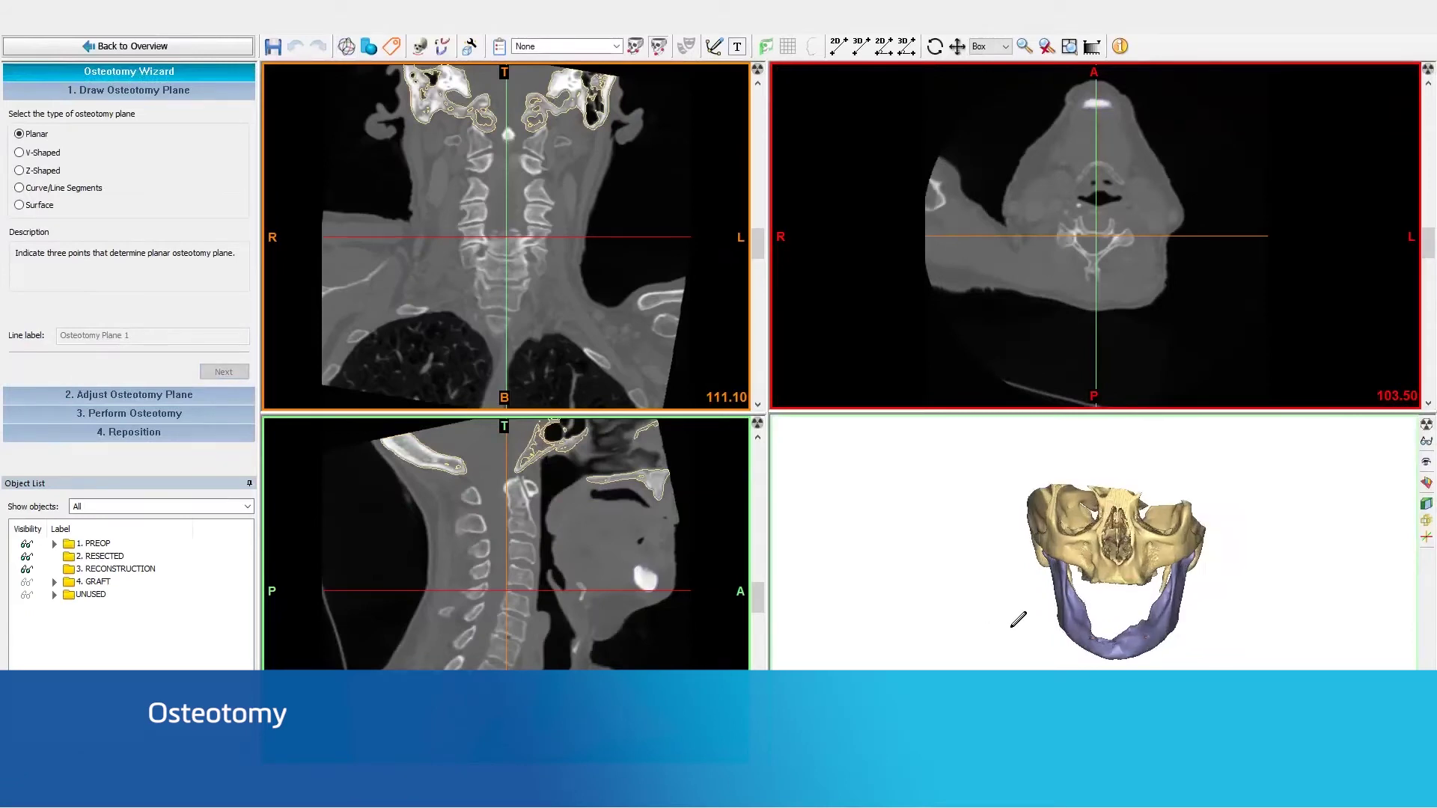
double_click(1121, 619)
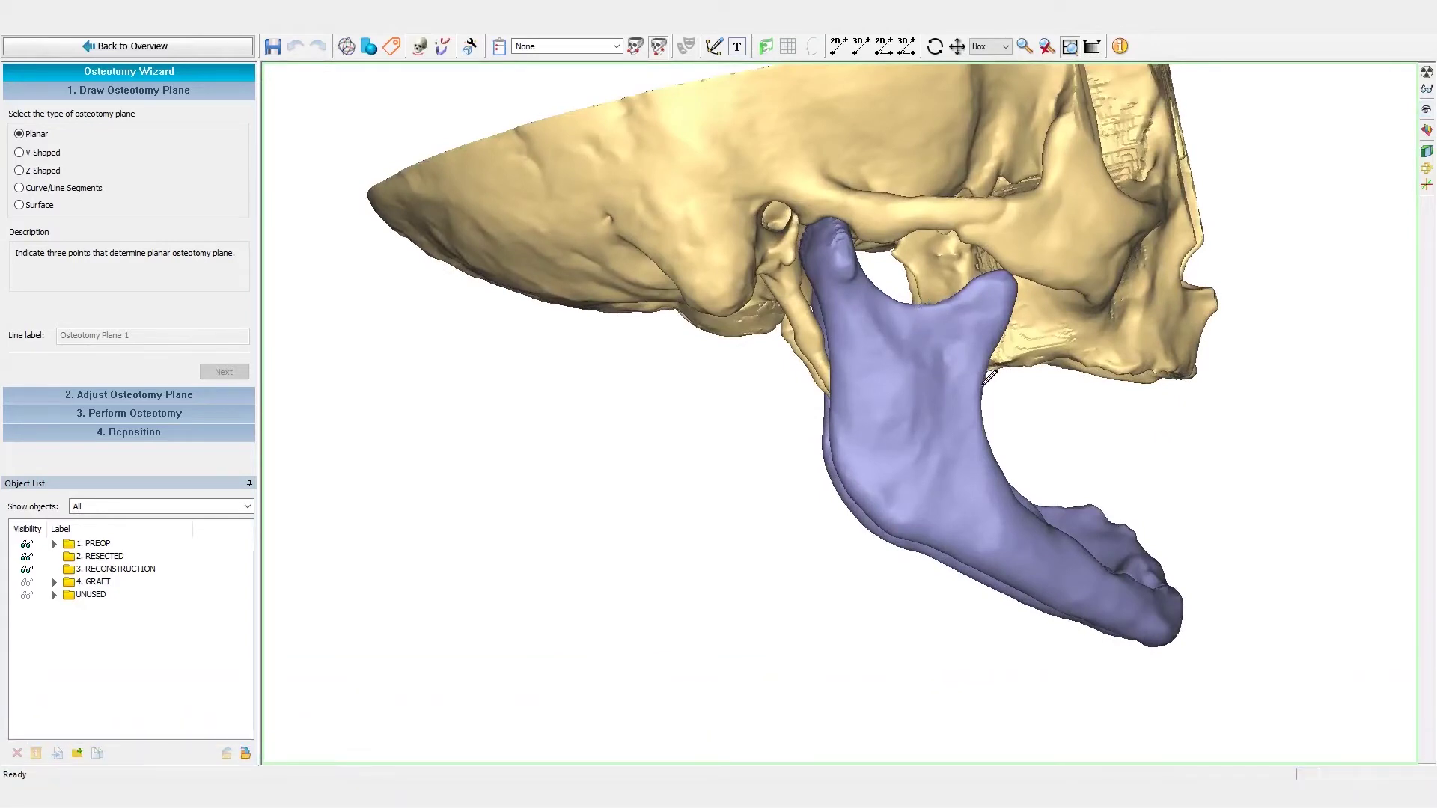
left_click(982, 383)
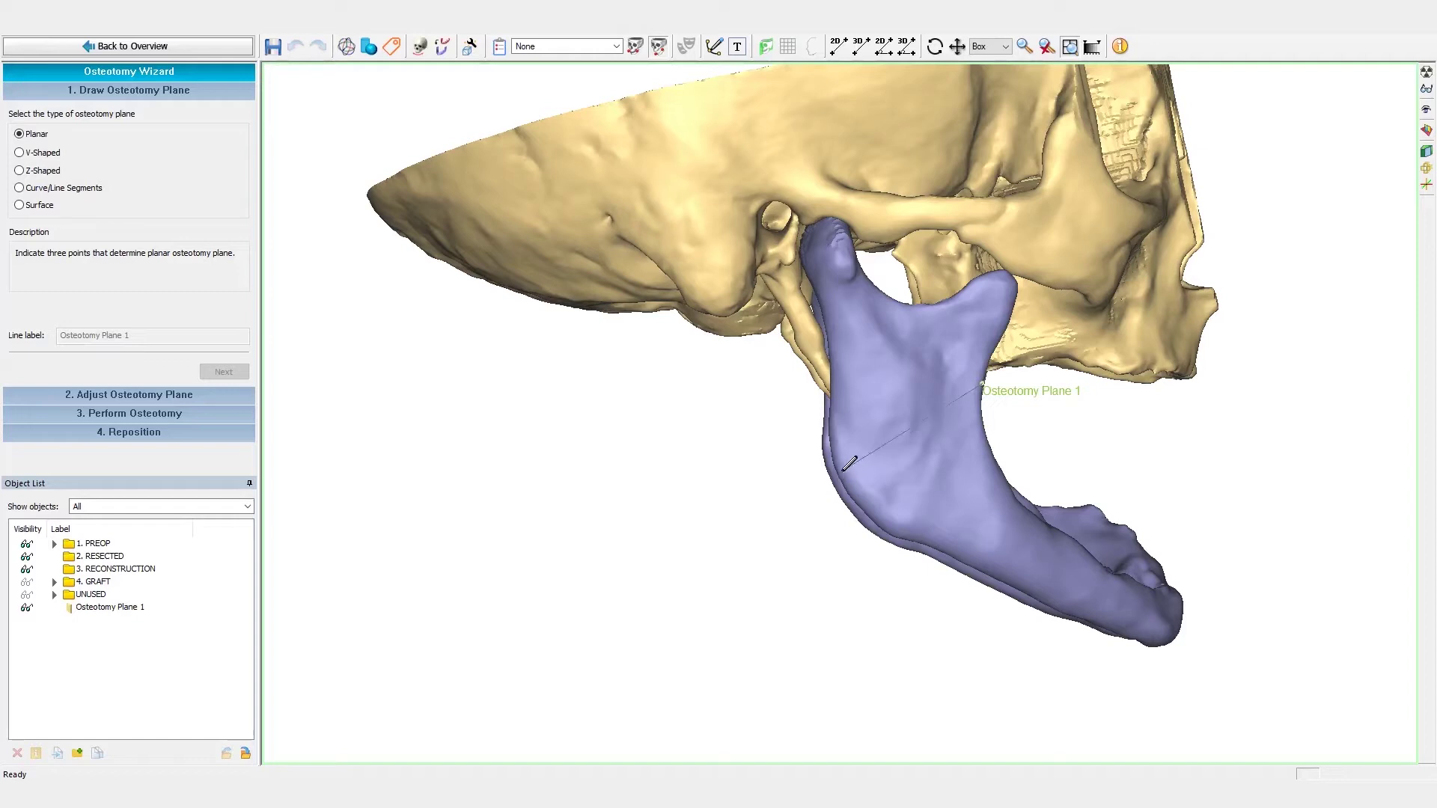
left_click(838, 439)
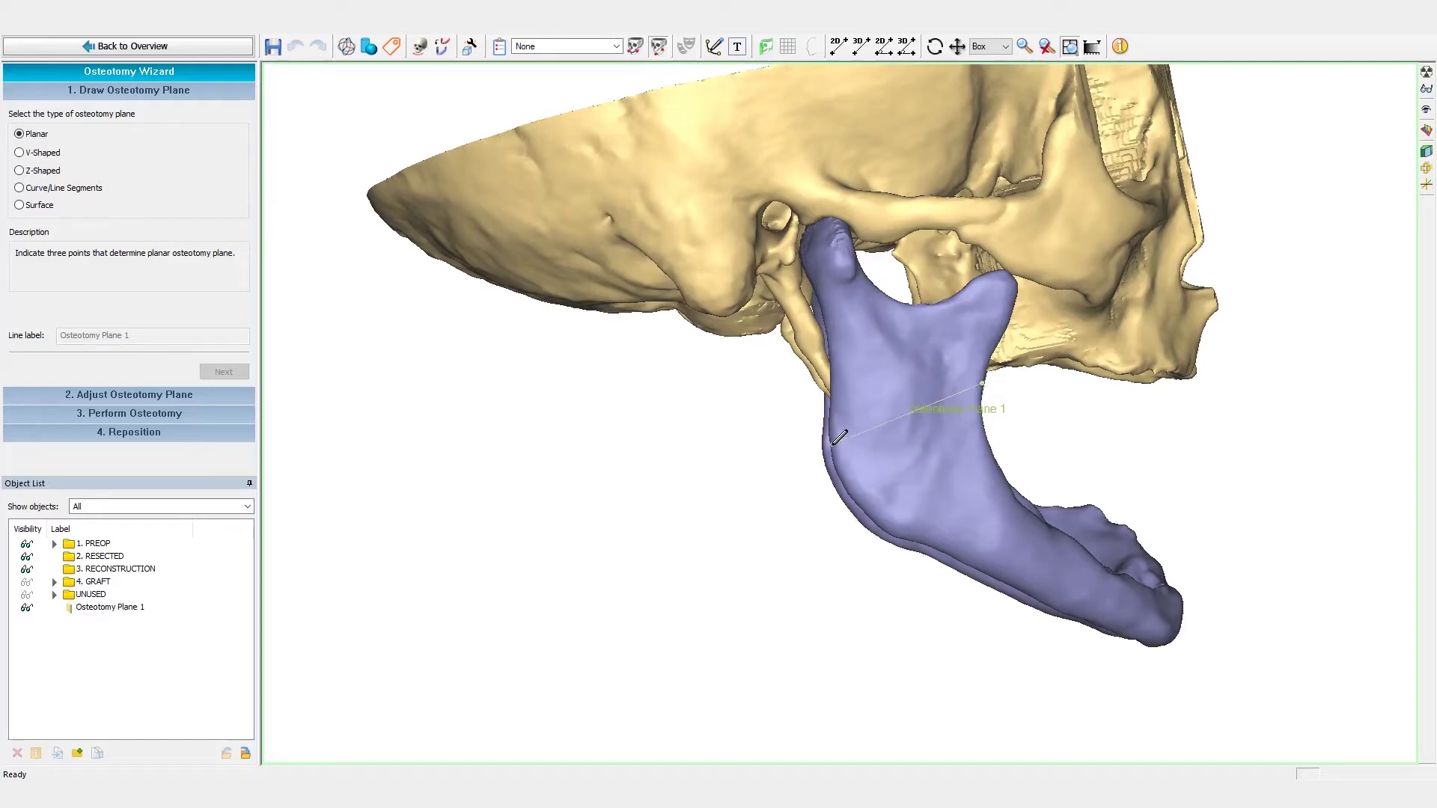
left_click(928, 402)
left_click(213, 371)
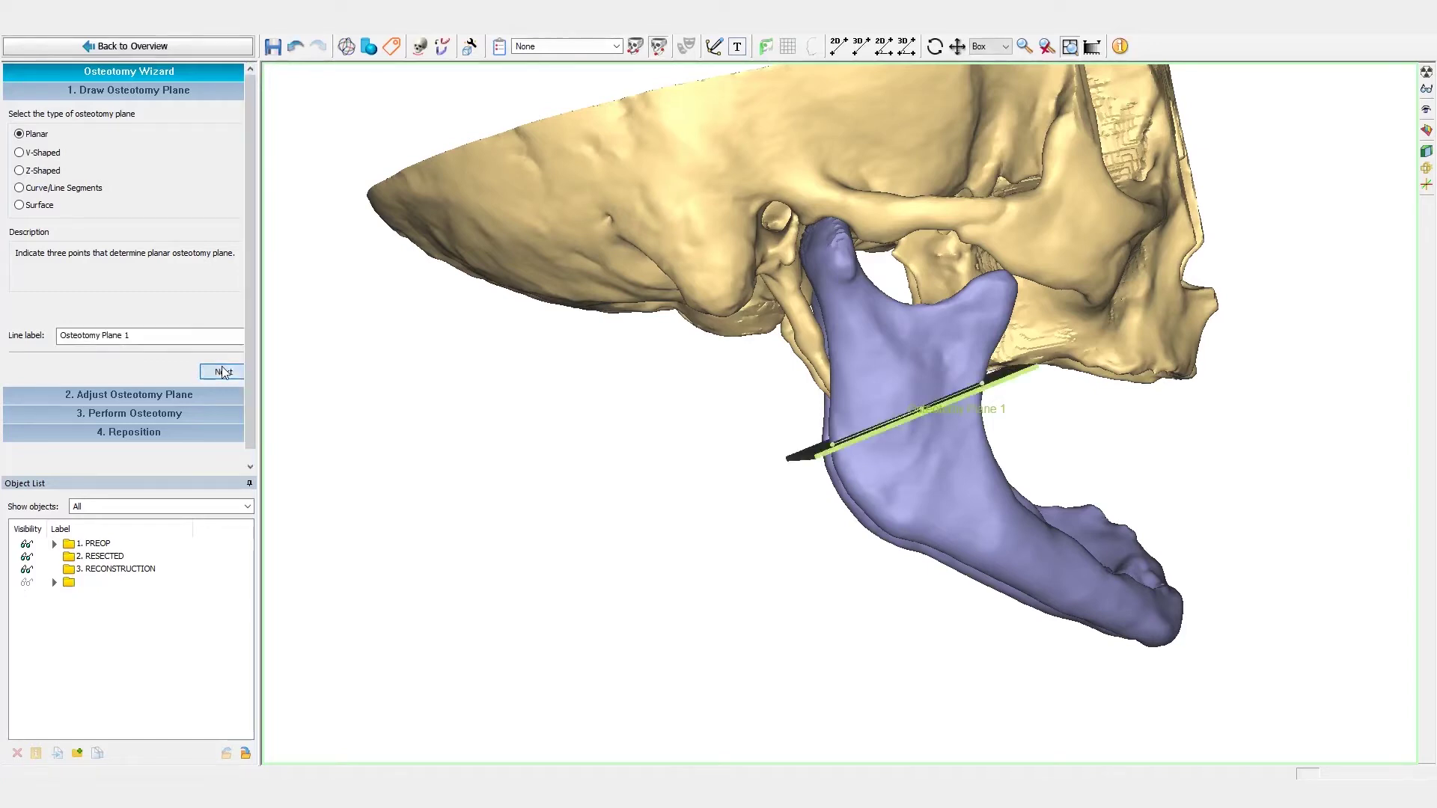
- Set the ramus osteotomy plane's thickness to 0.1 mm and rotate the plane slightly to fine-tune its angle
type(",1")
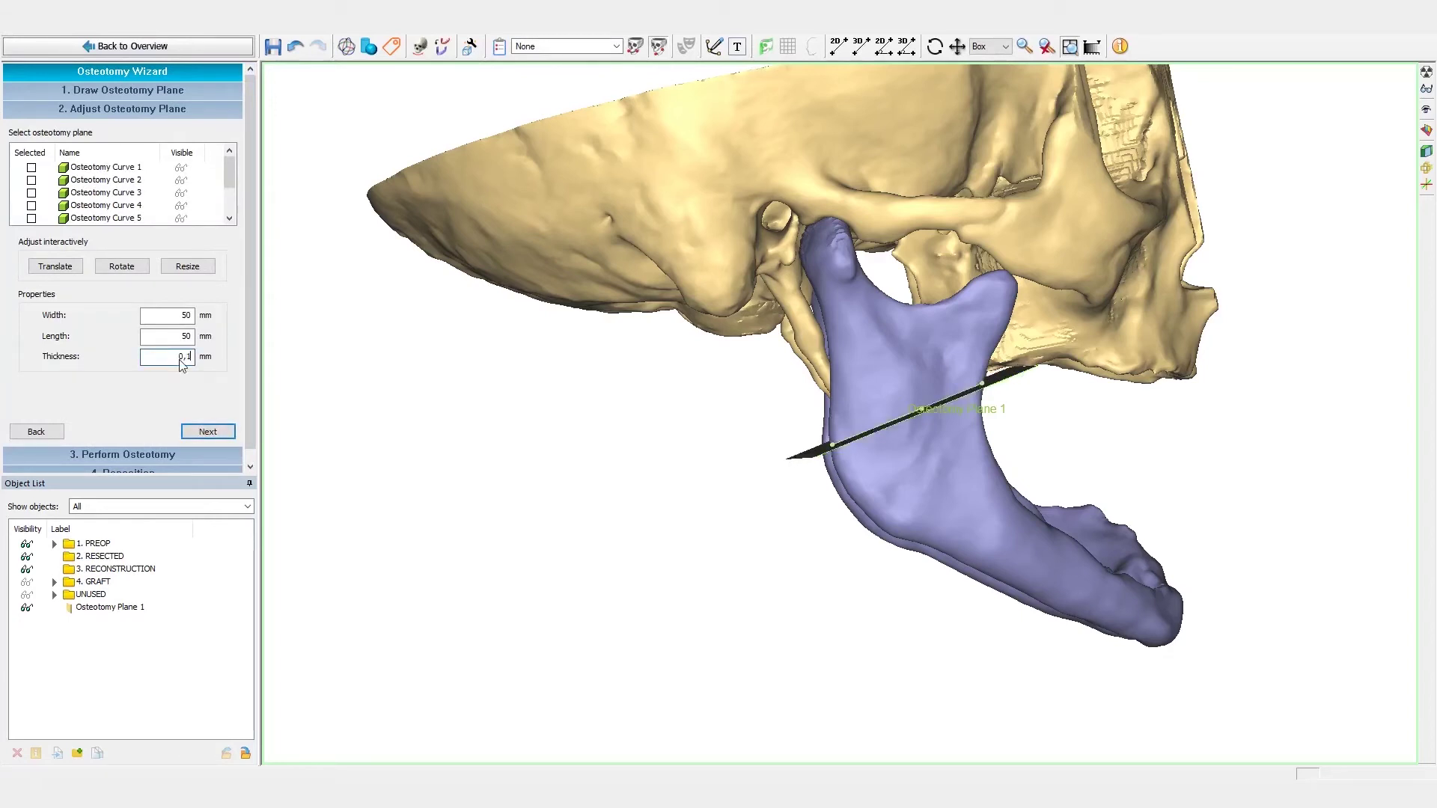
right_click_drag(1009, 457, 996, 456)
left_click(1425, 109)
left_click(1361, 250)
right_click_drag(852, 460, 706, 238)
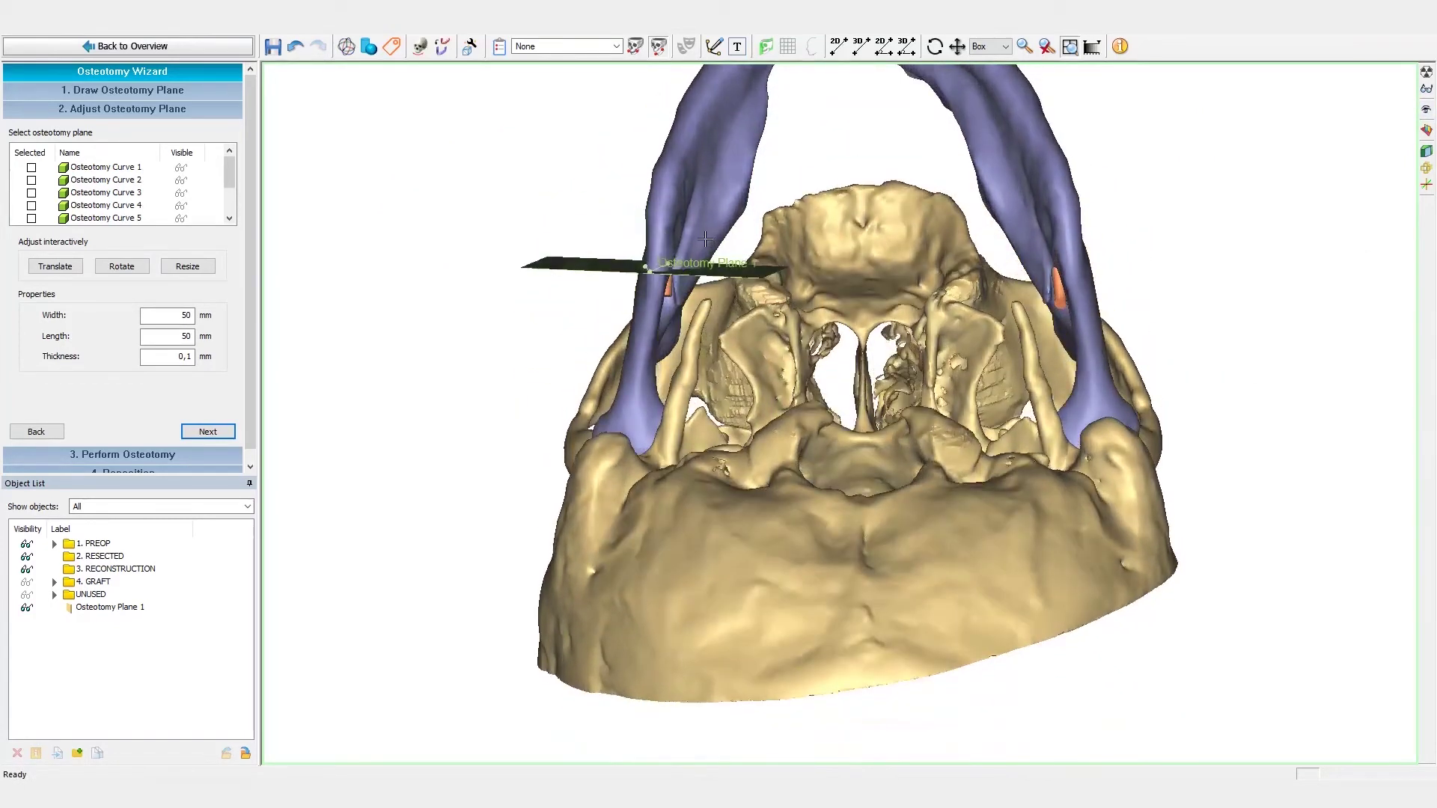
left_click(121, 267)
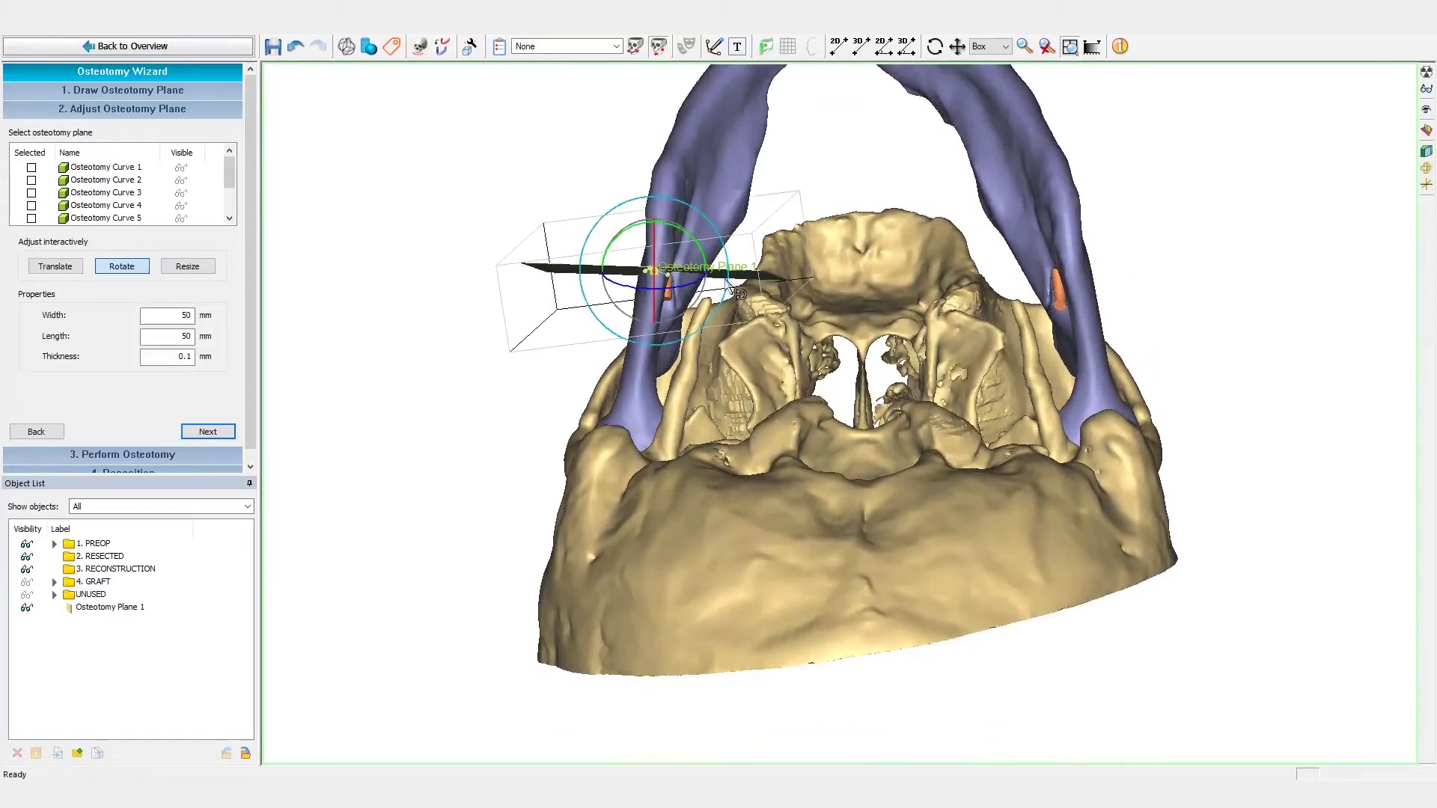
left_click_drag(738, 292, 744, 299)
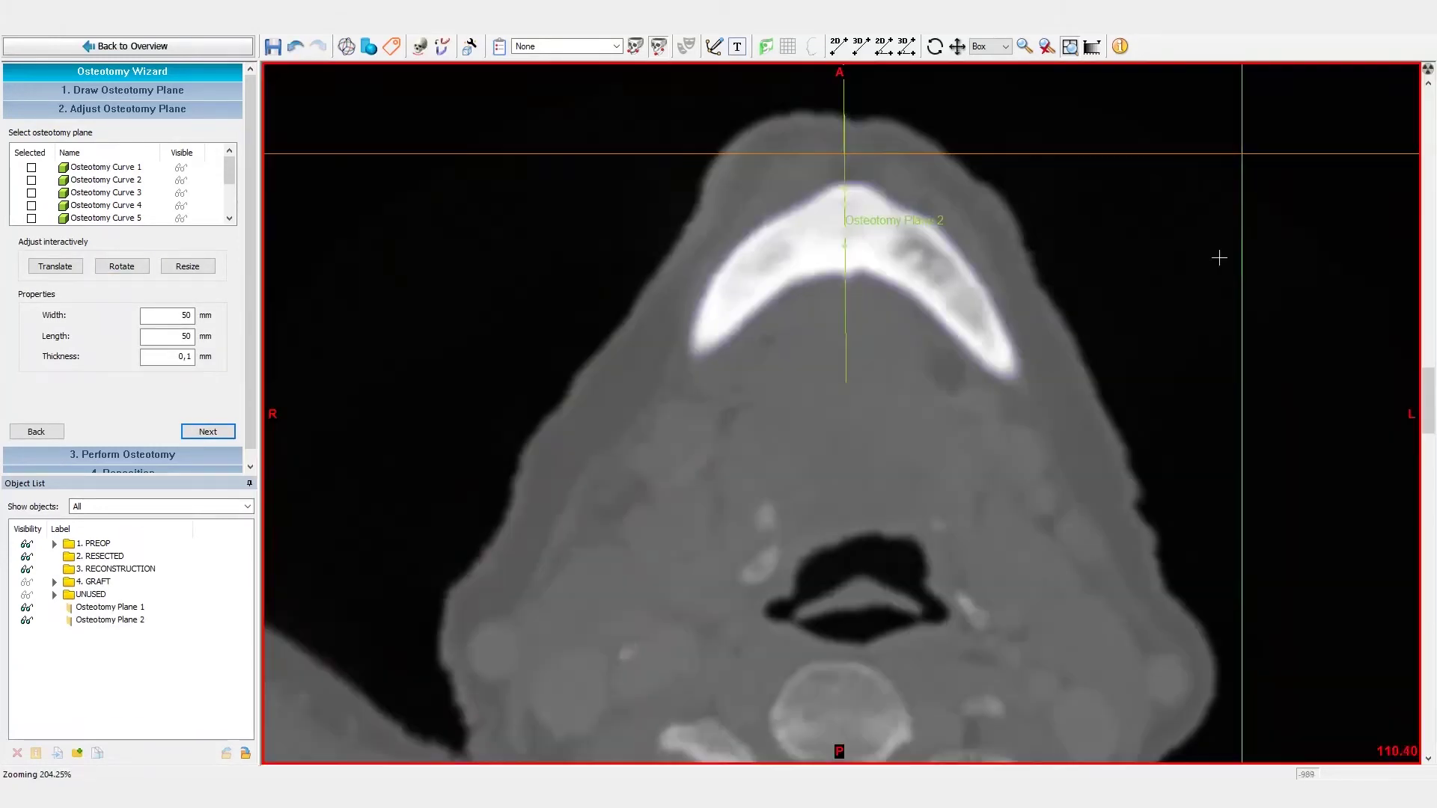
- Check the position of Osteotomy Plane 2 at the chin across the axial CT slices
scroll(1216, 351, "down", 5)
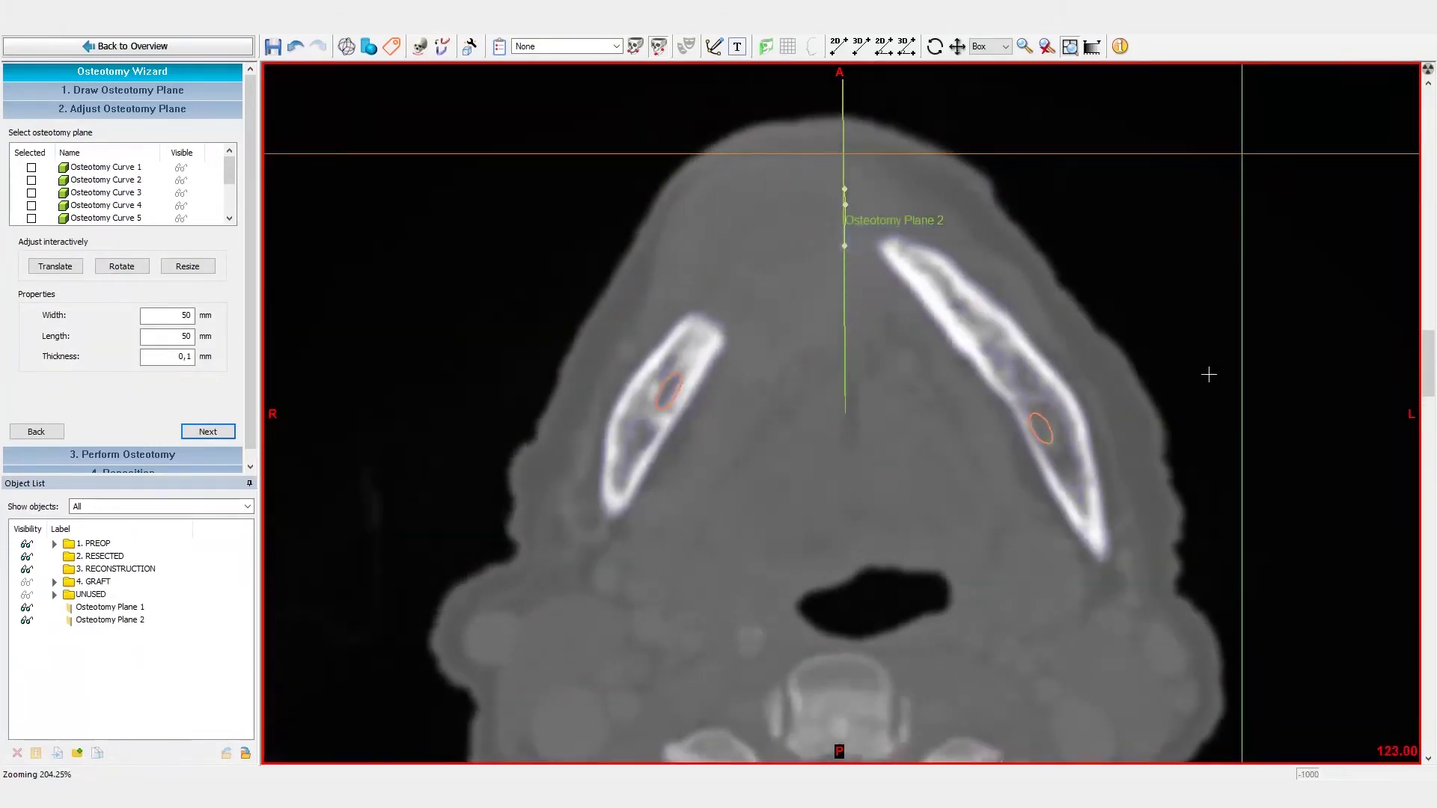
scroll(1209, 375, "down", 10)
scroll(885, 597, "down", 2)
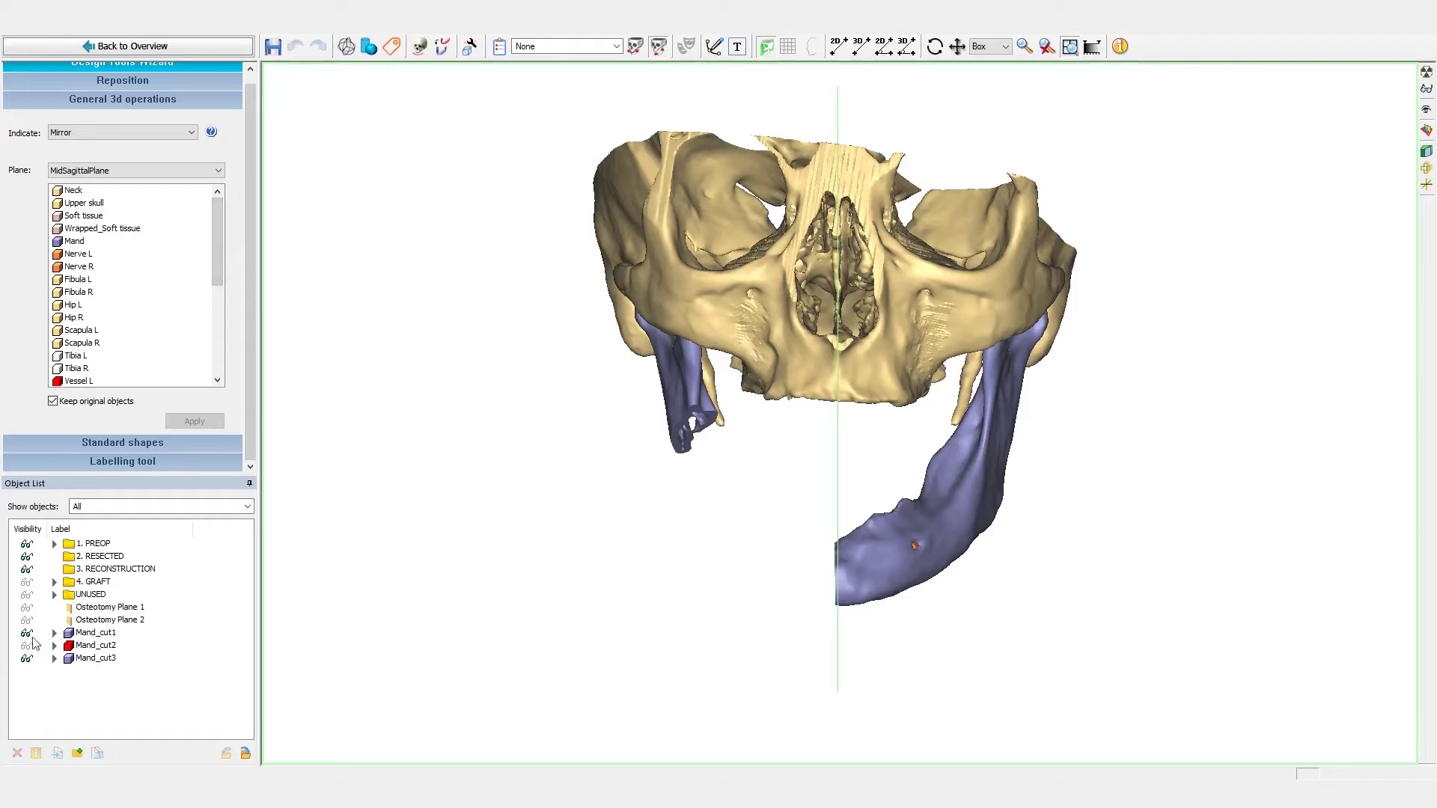
- Rename the cut mandible parts Mand_cut1 to Mand_Left and Mand_cut3 to Mand_Right
left_click(83, 635)
left_click(88, 635)
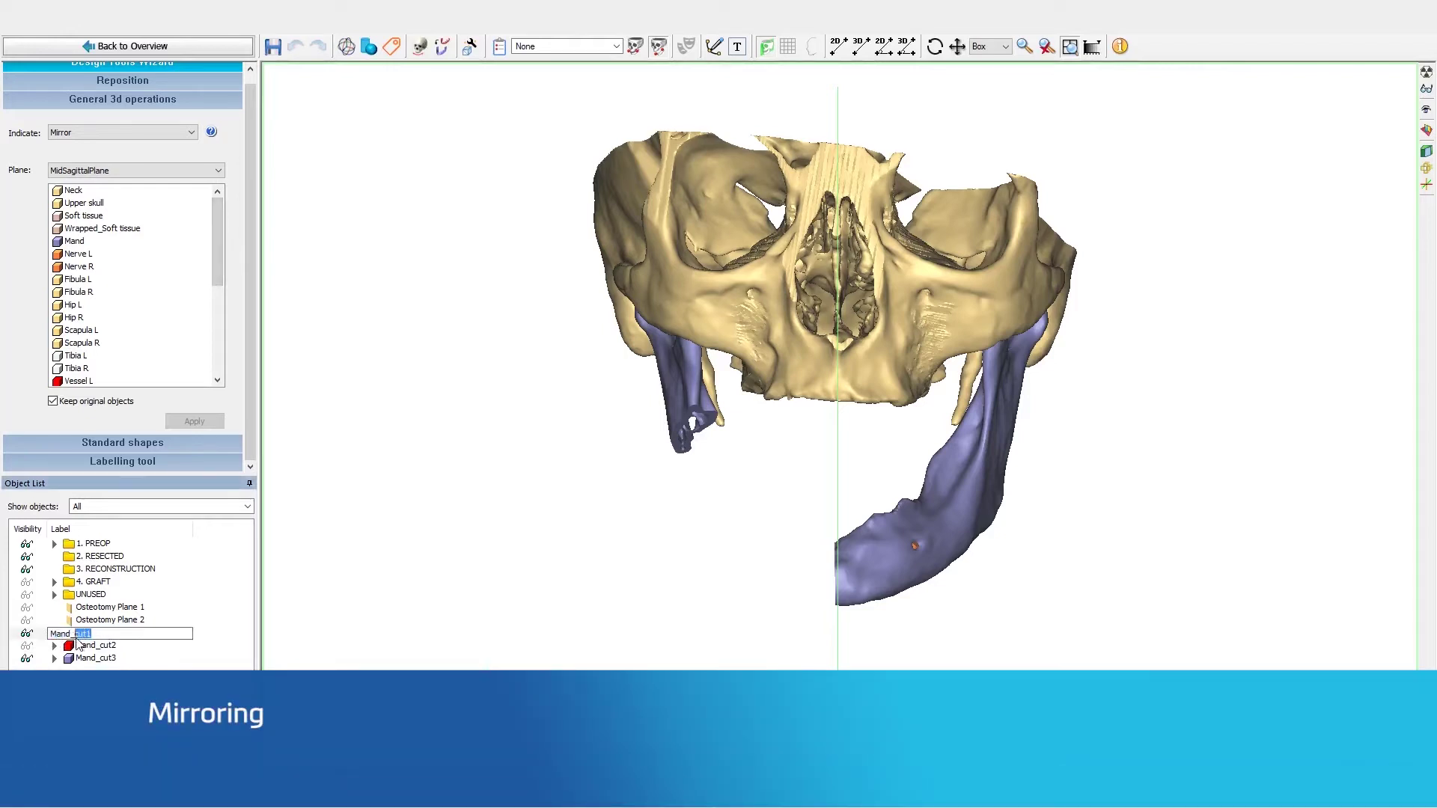
key("Return")
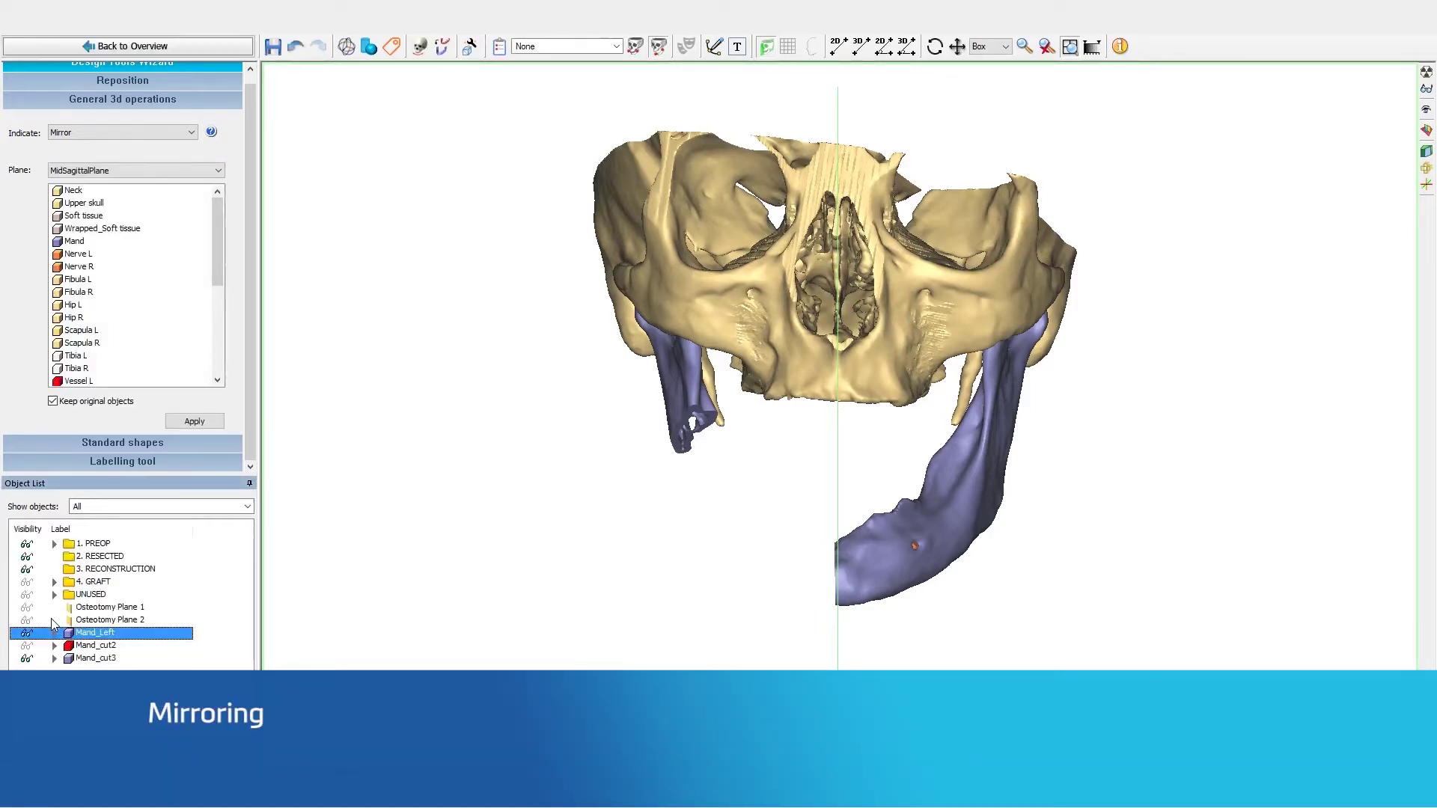
double_click(90, 659)
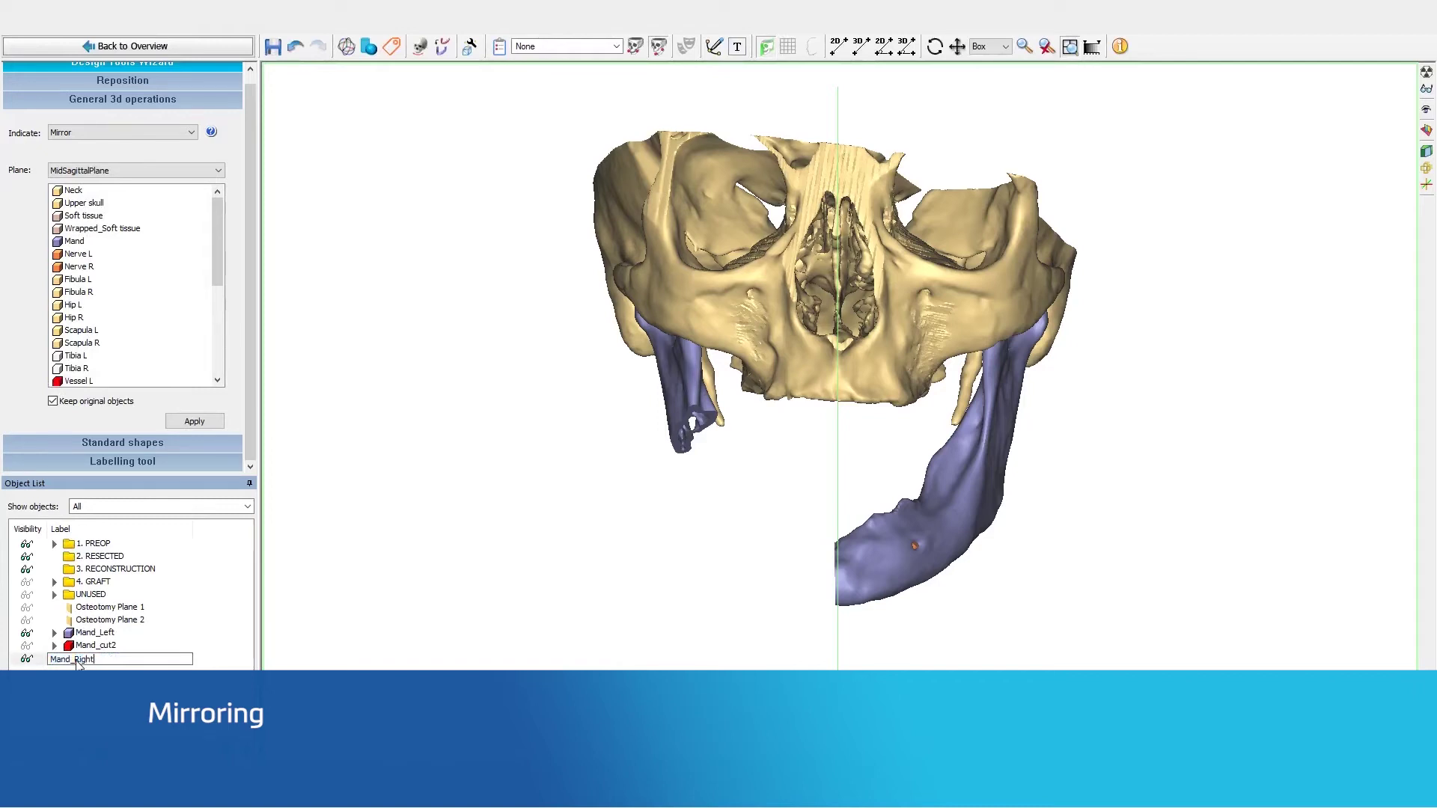
key("Return")
- Mirror Mand_Left about the MidSagittalPlane while keeping the original objects
left_click(108, 682)
left_click_drag(219, 253, 210, 376)
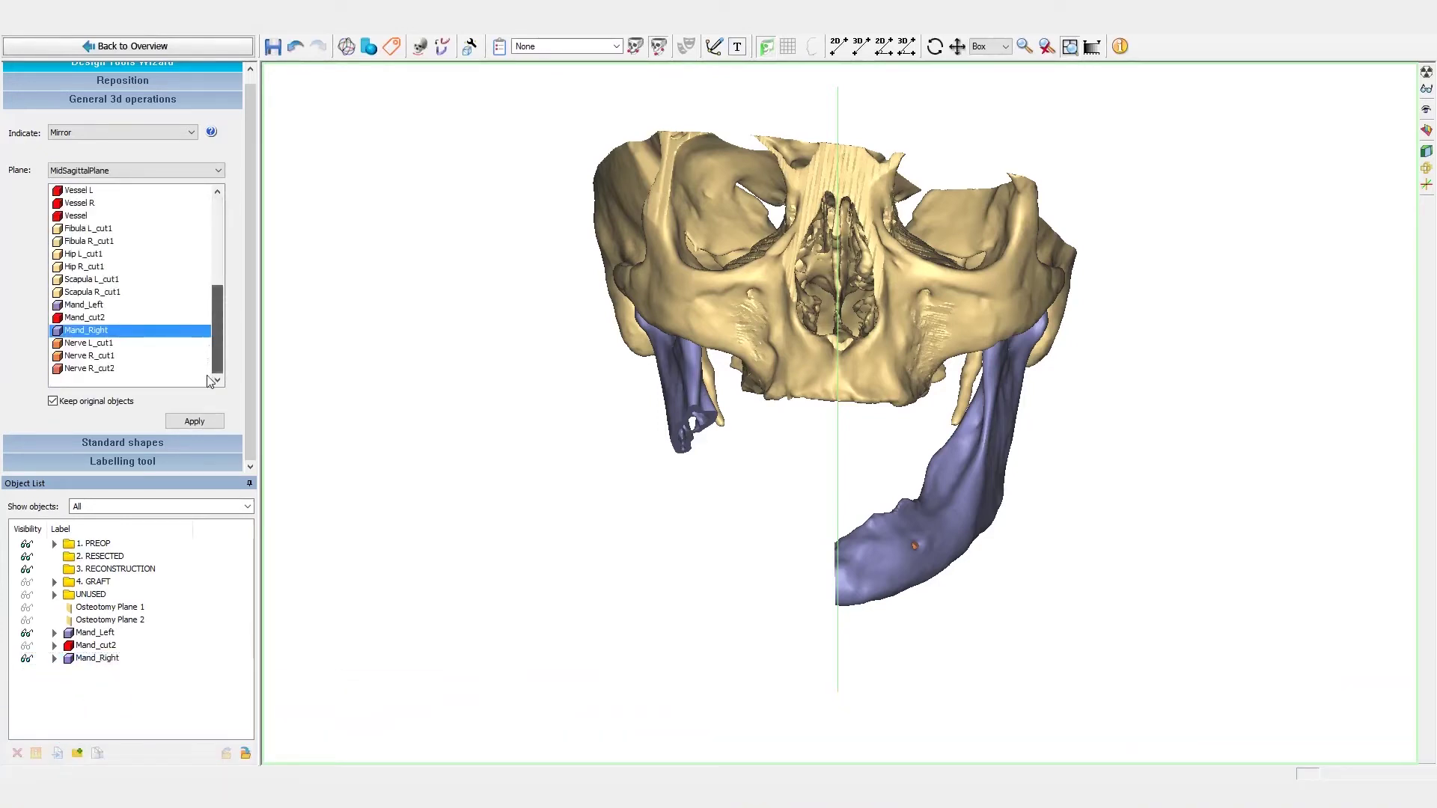
left_click(101, 305)
left_click(185, 418)
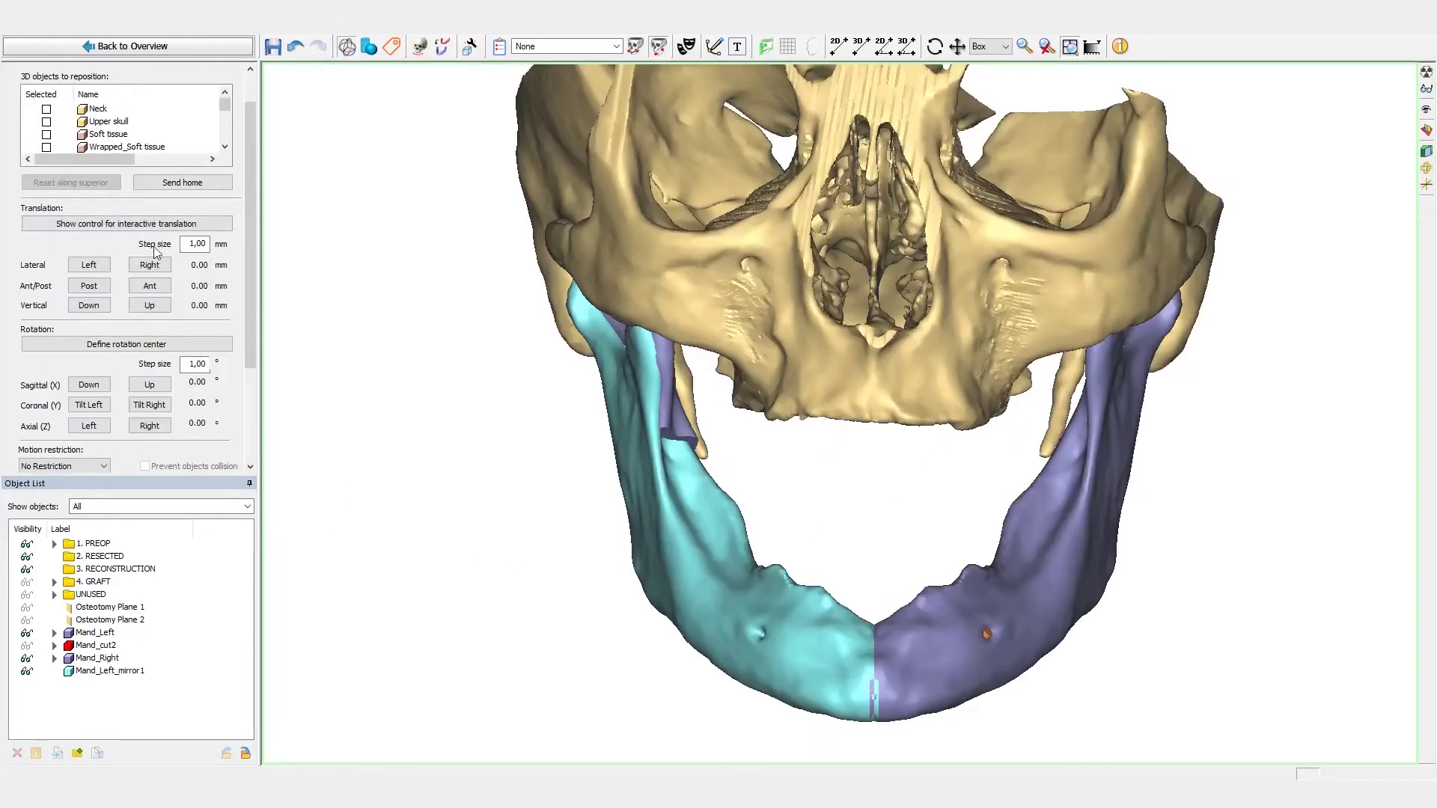
- Translate the mirrored mandible half 1 mm to the left, and adjust its vertical position using a step size of 0.5 mm
left_click(150, 226)
left_click(90, 265)
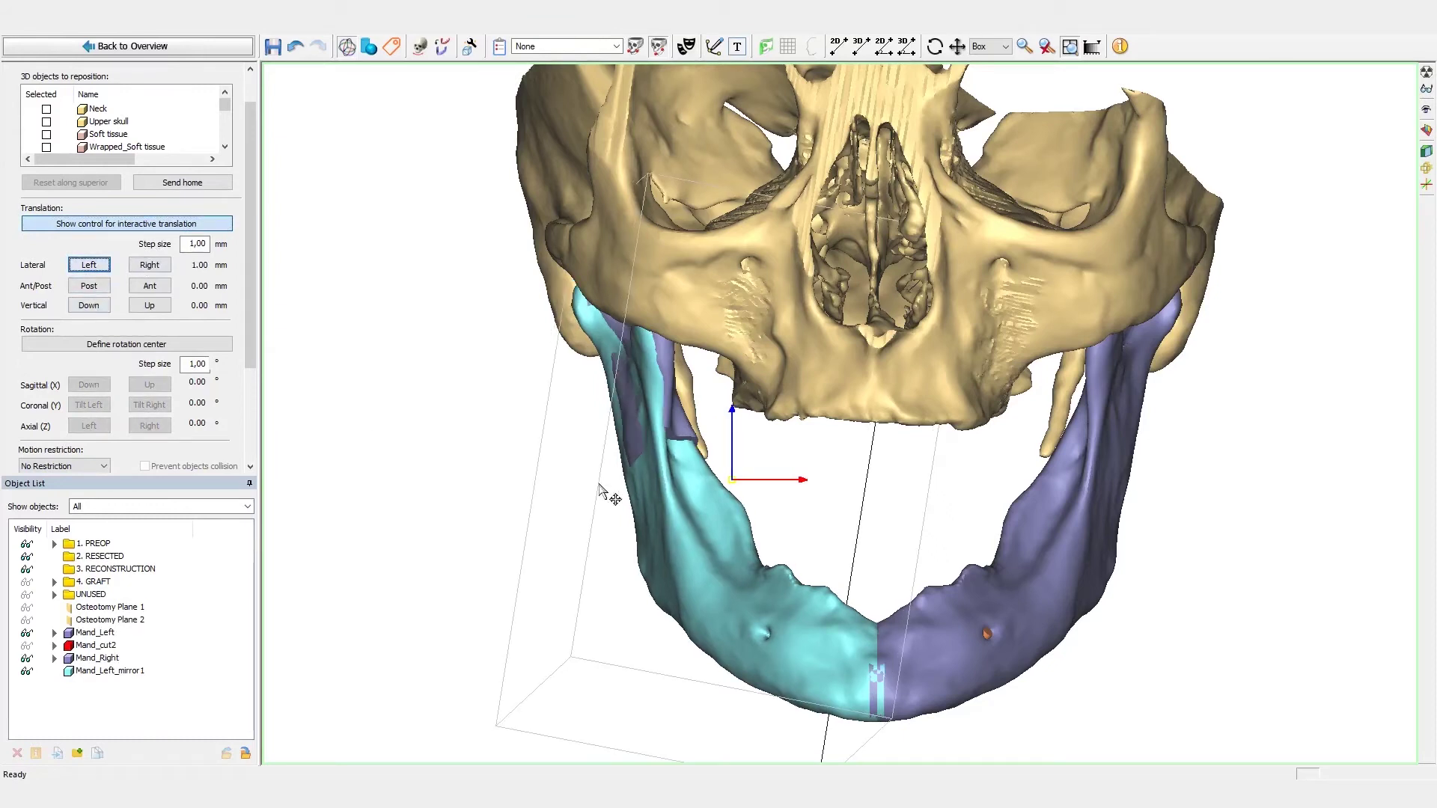
double_click(197, 245)
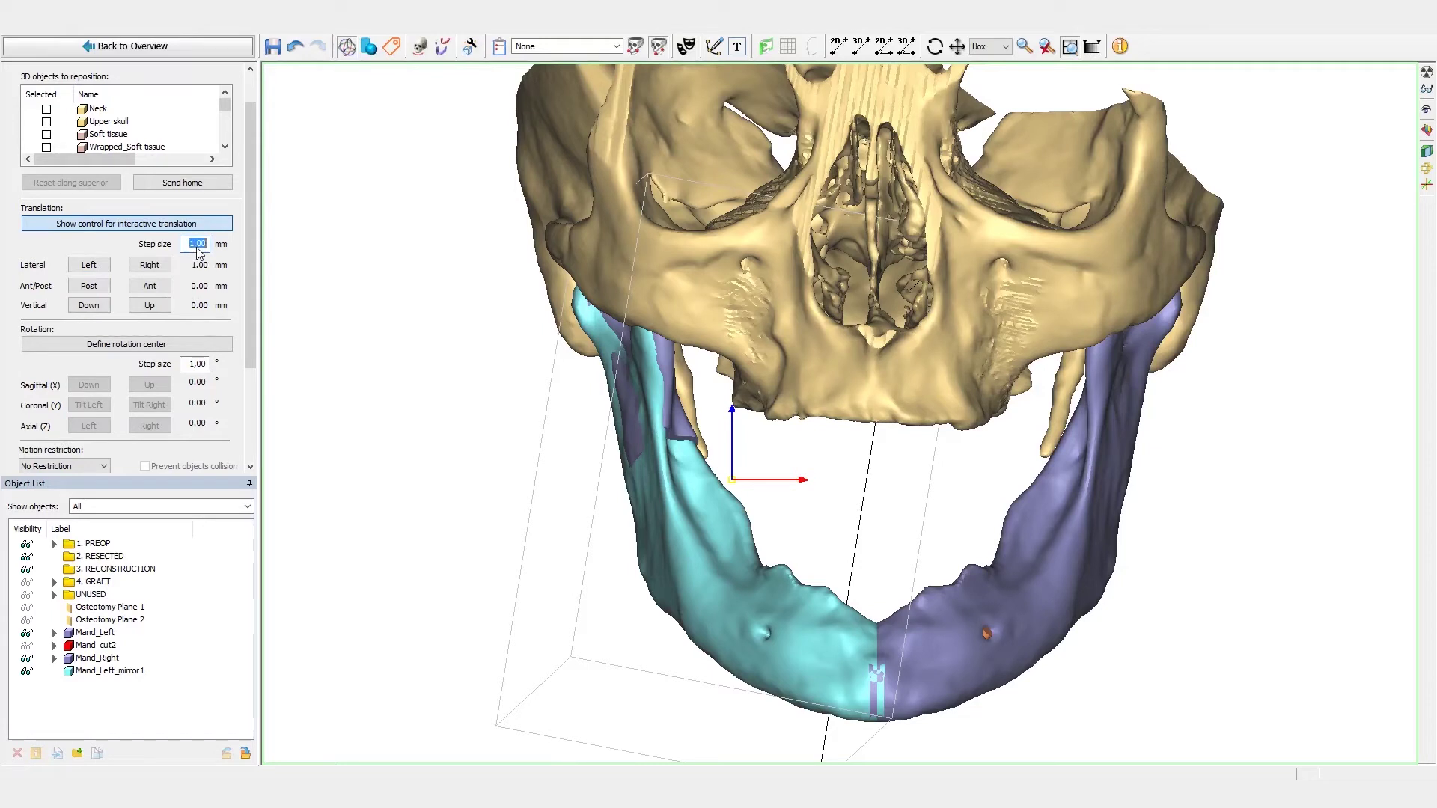
type("0,5")
left_click(96, 307)
left_click(150, 305)
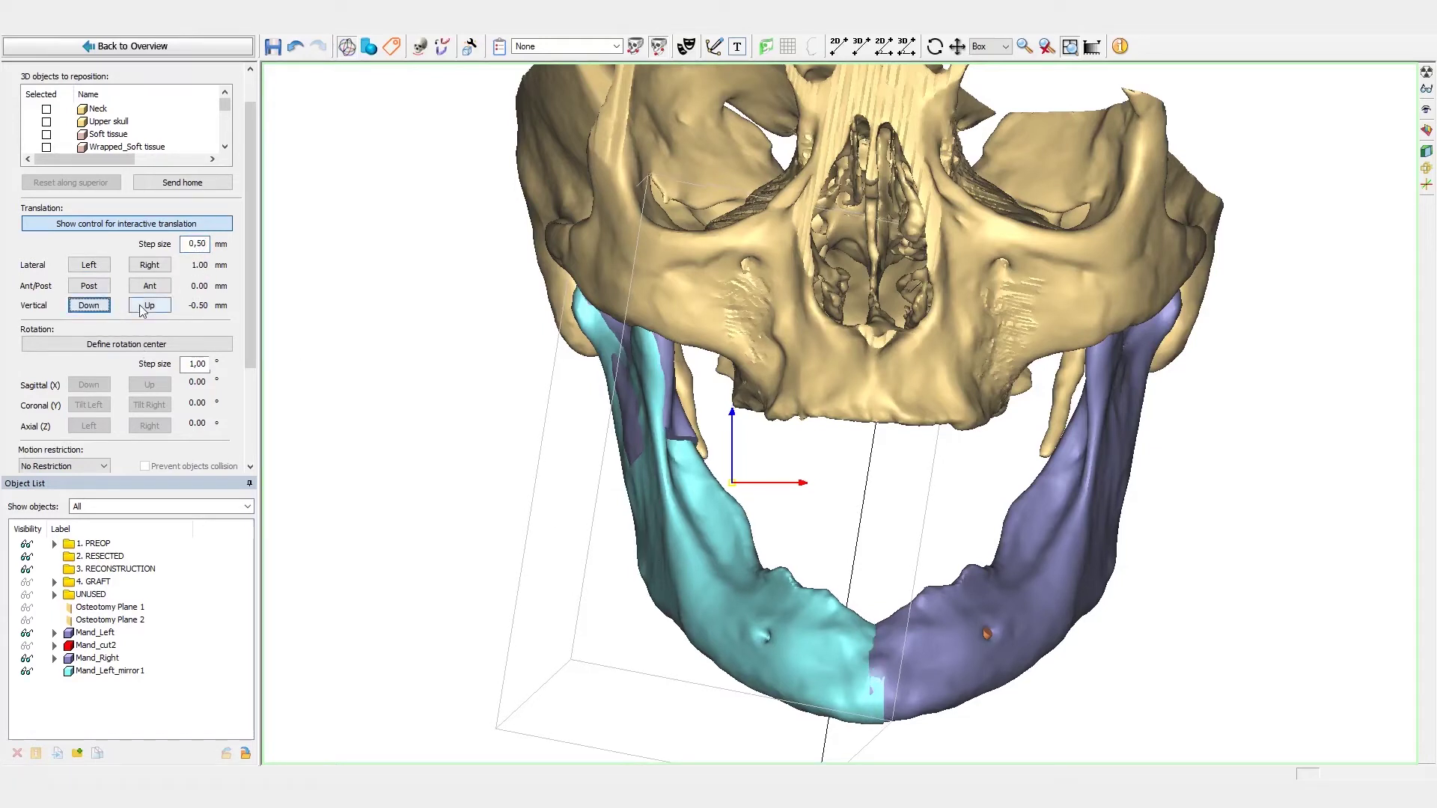
right_click_drag(805, 509, 1106, 633)
middle_click_drag(615, 521, 805, 518)
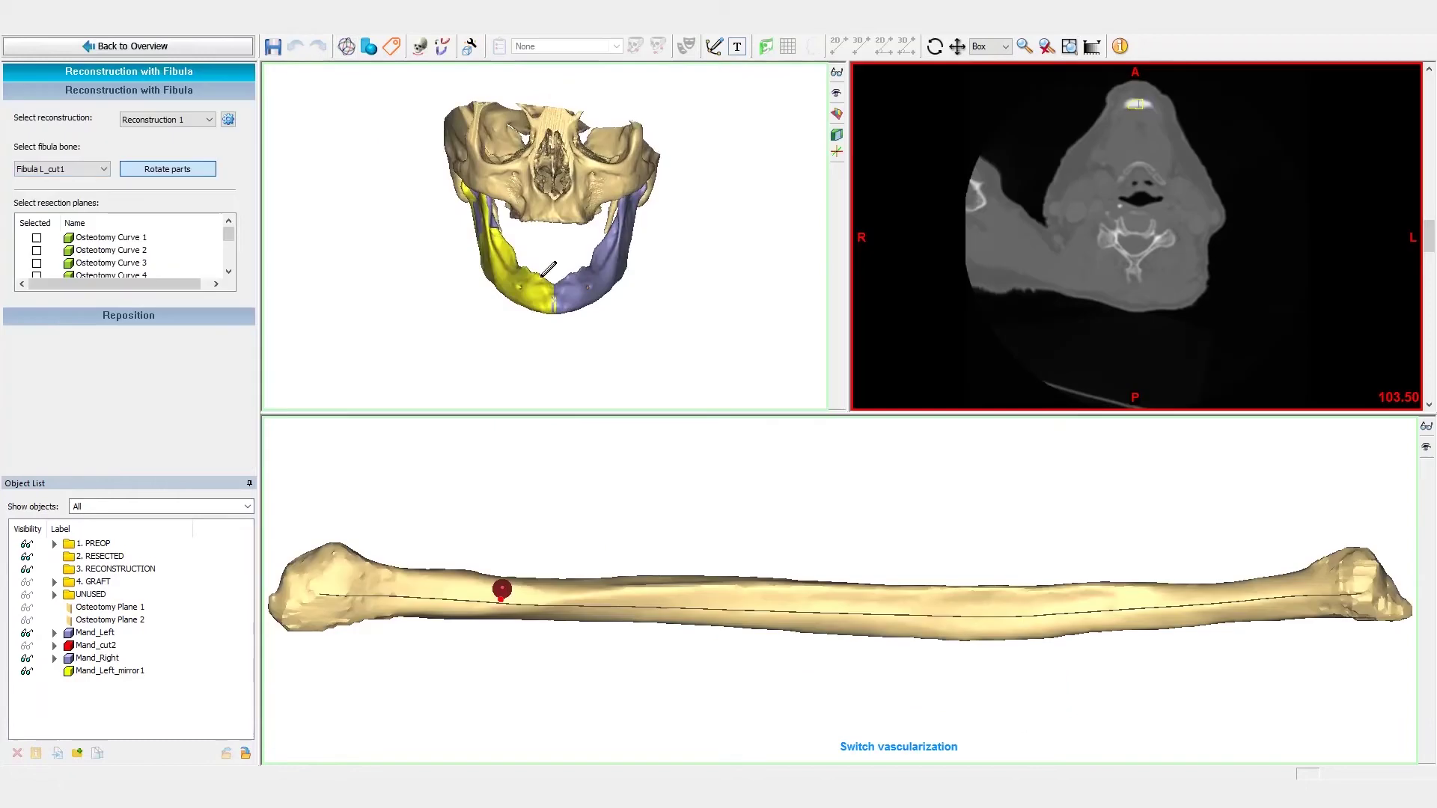
- Select Osteotomy Plane 1 and Osteotomy Plane 2 as the resection planes and hide both planes in the 3D view
key("space")
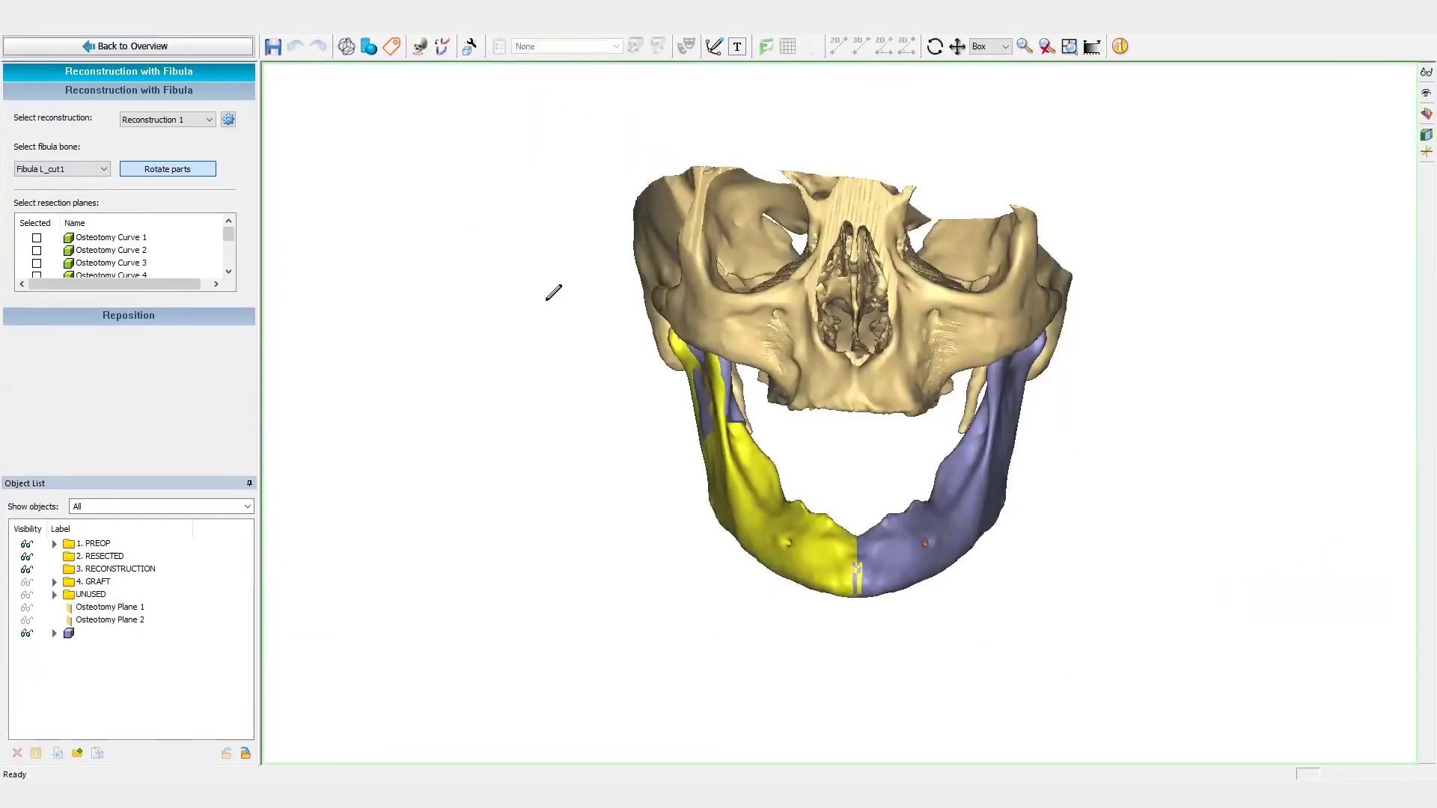
right_click_drag(859, 557, 759, 487)
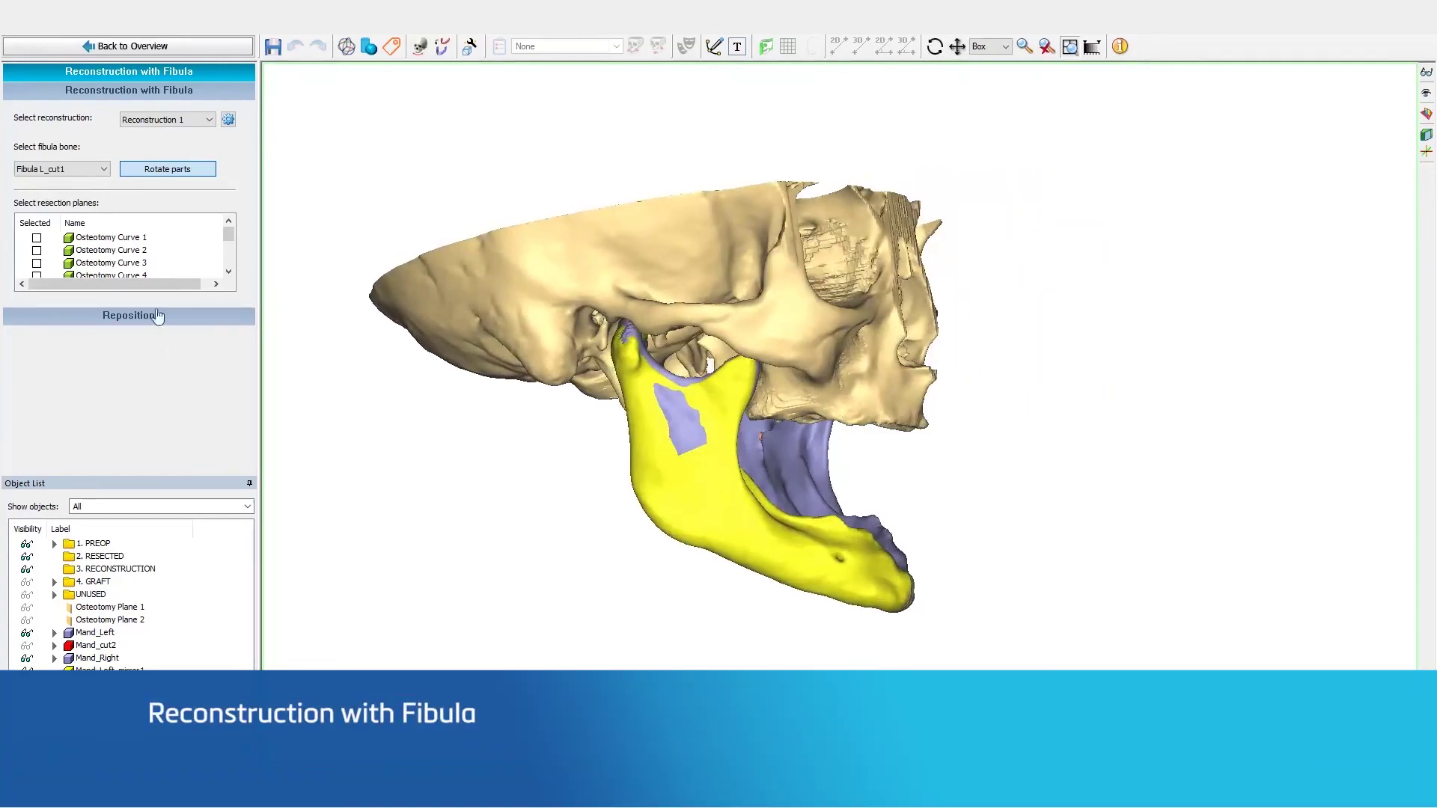
left_click_drag(228, 233, 229, 265)
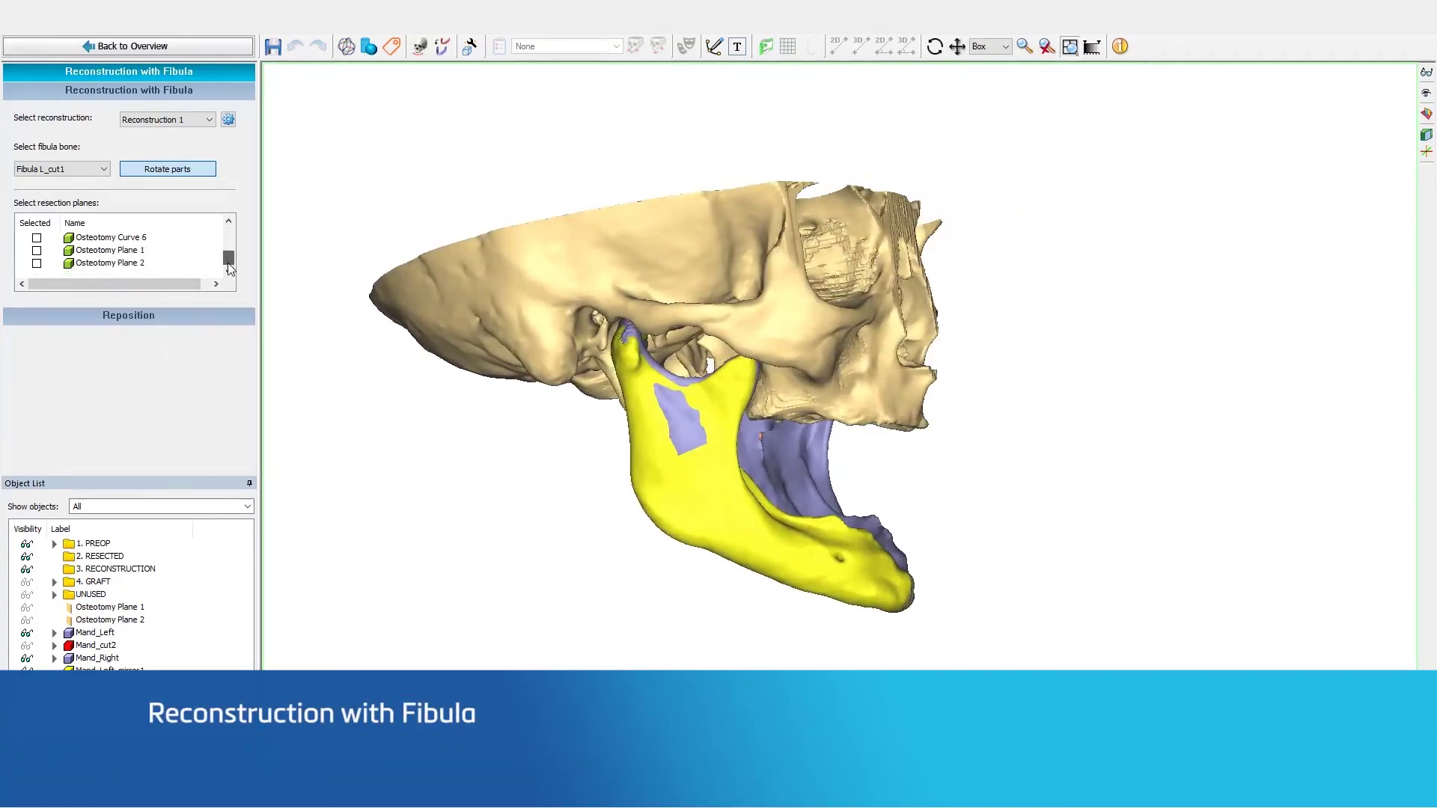
left_click(37, 250)
left_click(37, 262)
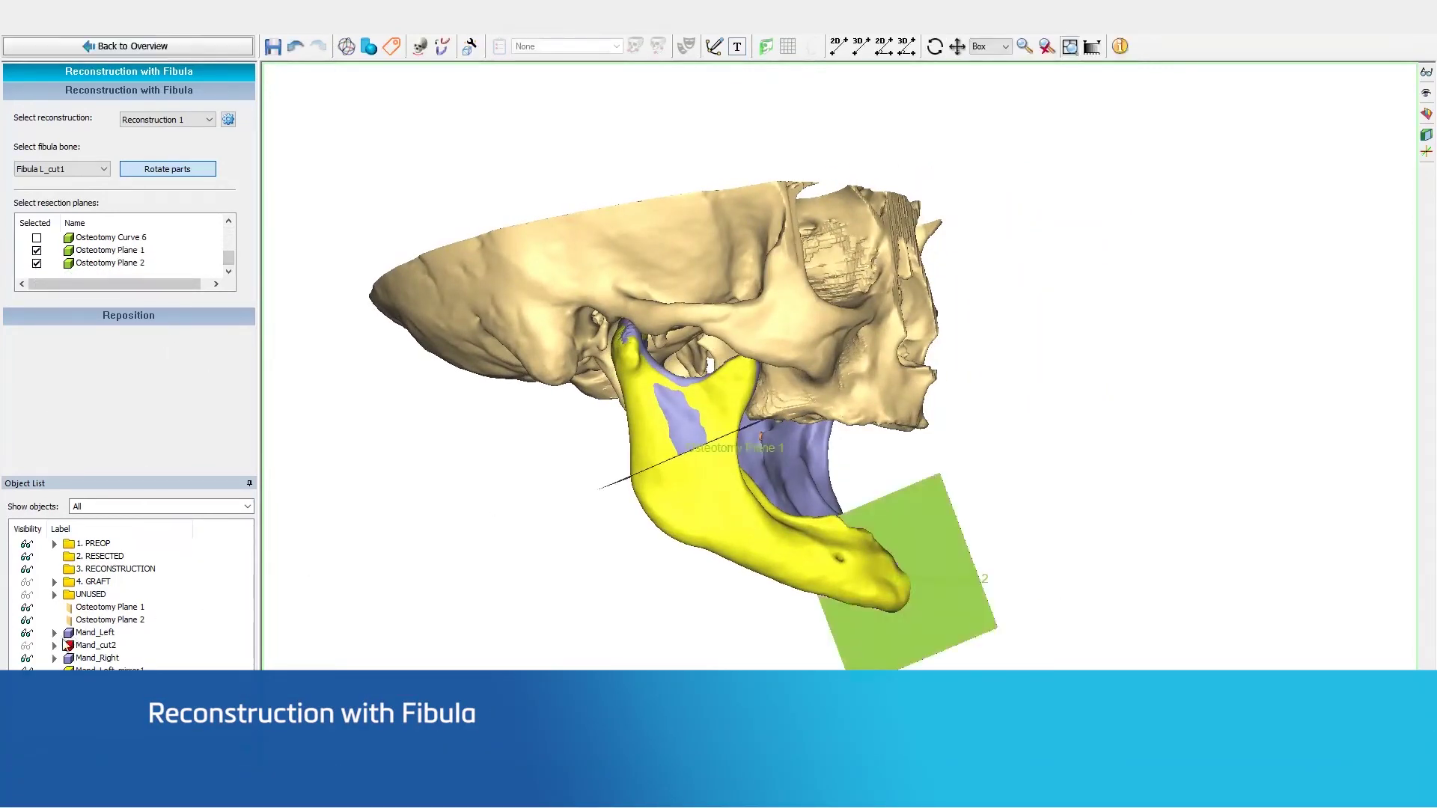
left_click(27, 609)
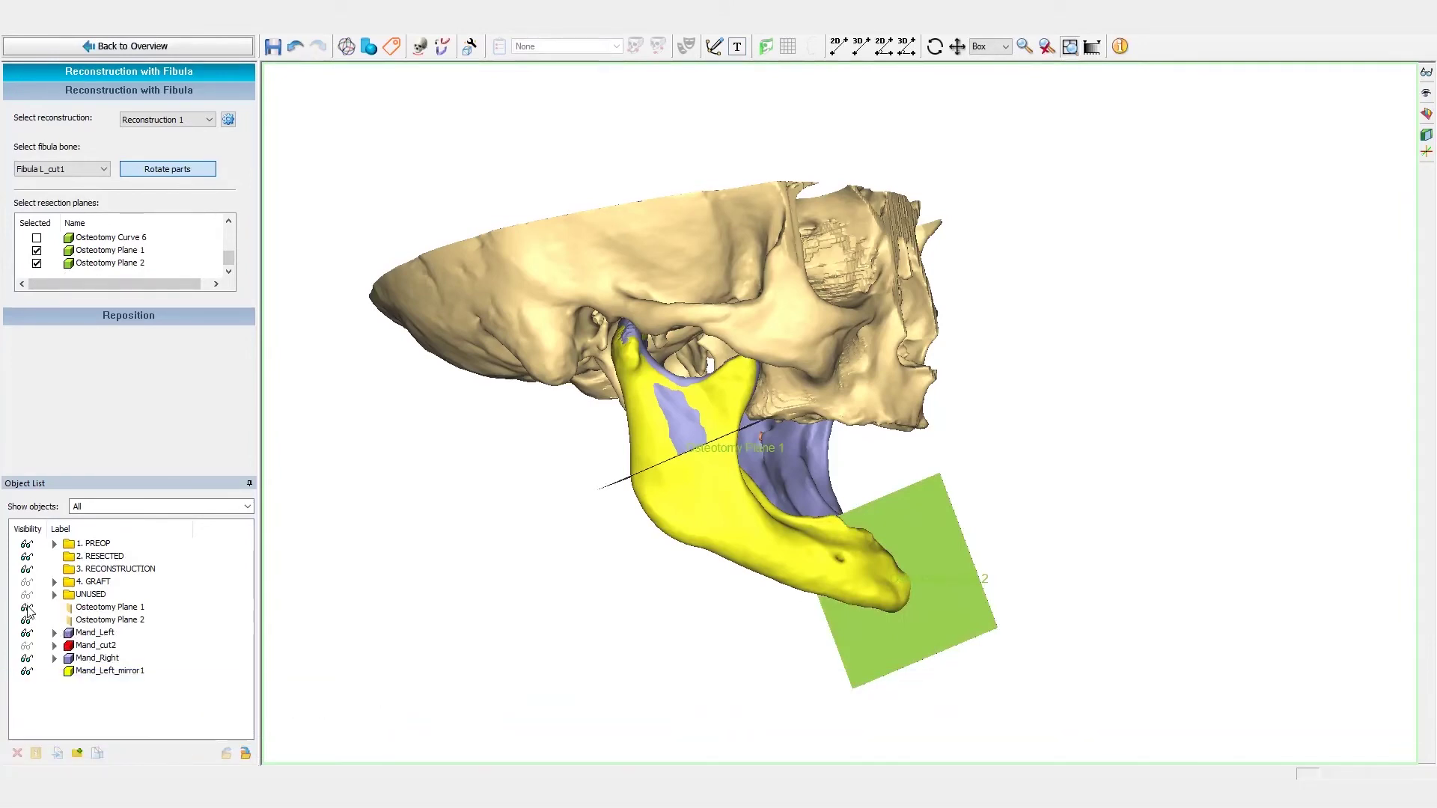
left_click(27, 622)
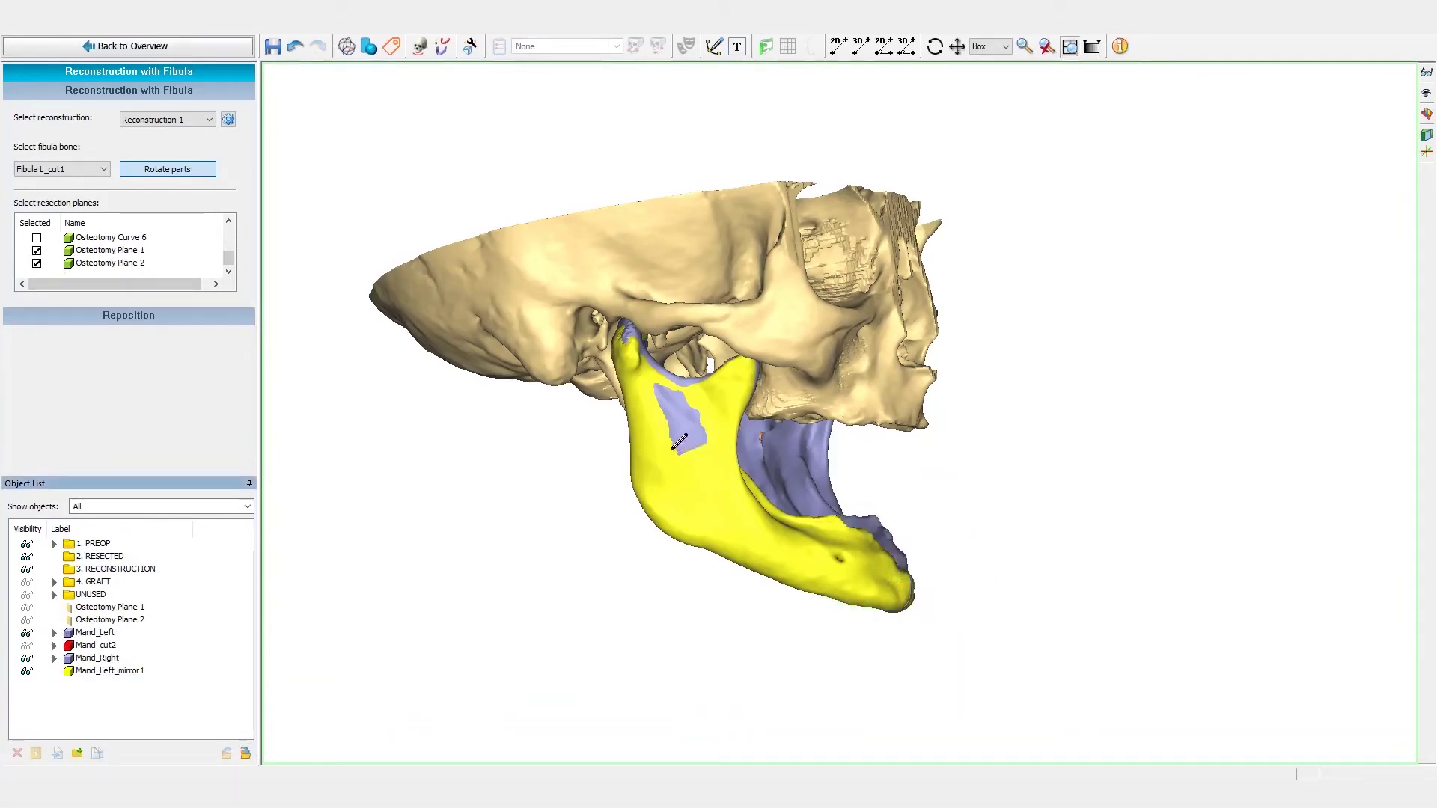
- Draw the fibula reconstruction line along the mirrored mandible half from the ramus to the chin, dividing the graft into three segments
left_click_drag(660, 441, 688, 507)
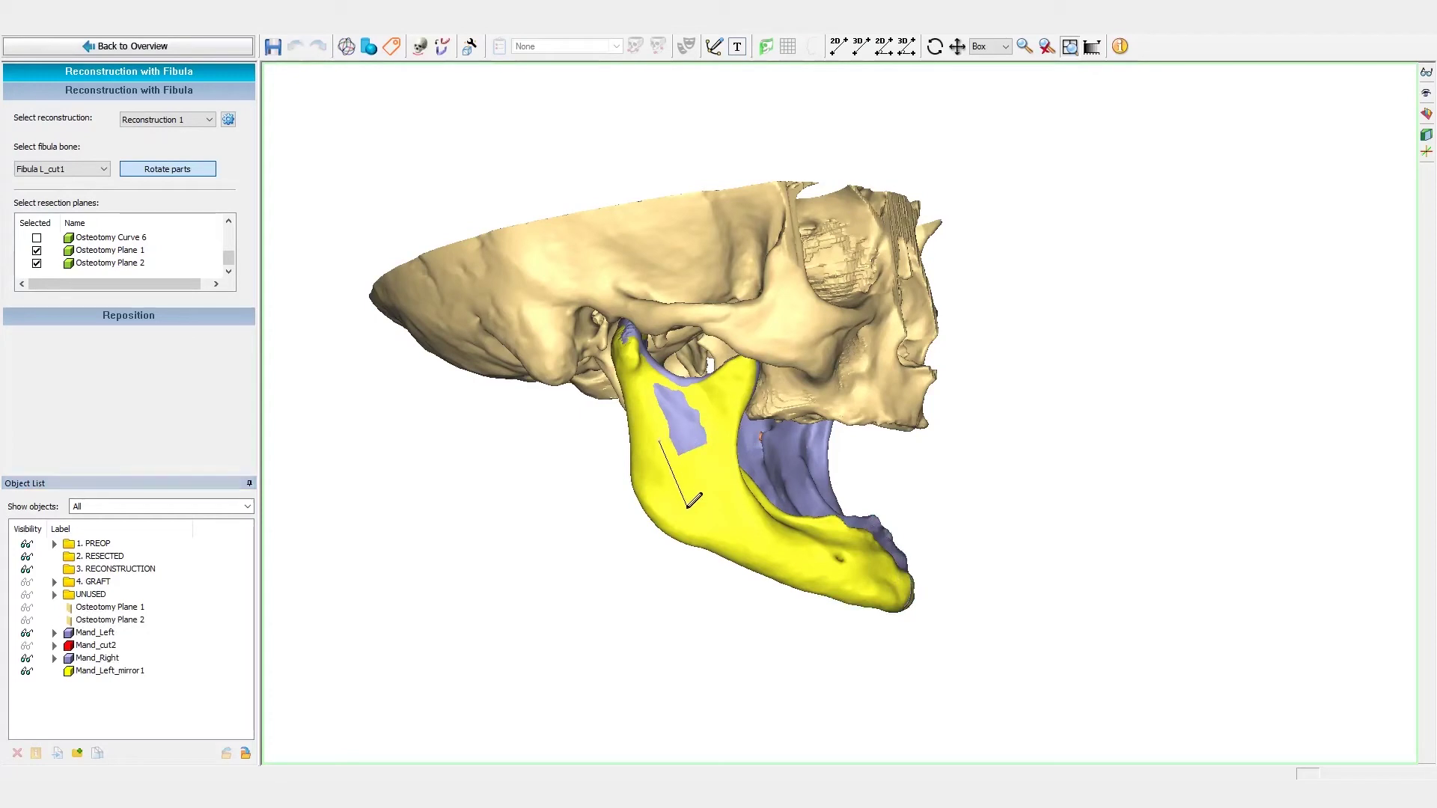
left_click(689, 520)
left_click(823, 564)
right_click_drag(857, 580, 660, 565)
left_click(730, 578)
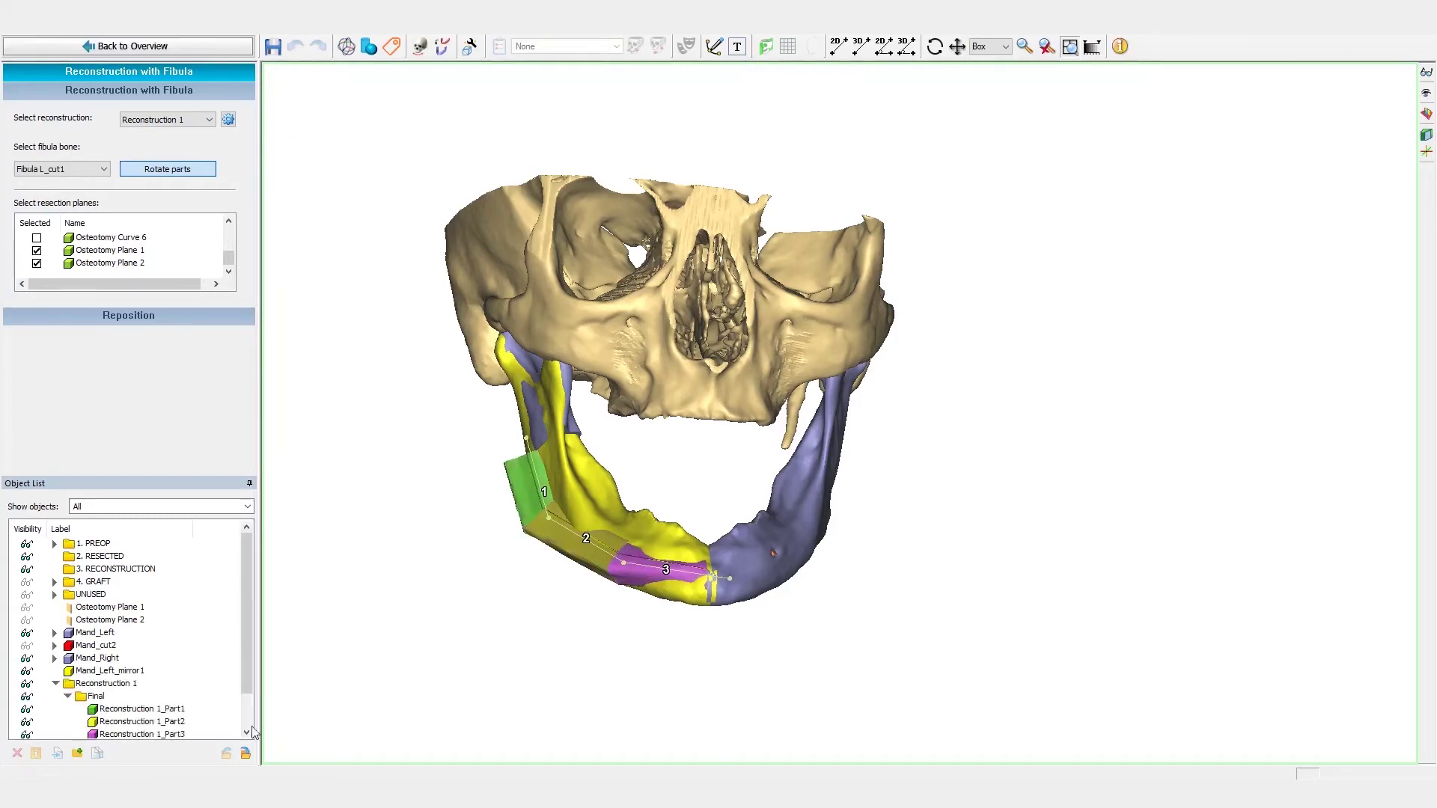
- Adjust the joints between fibula segments 2 and 3 and segments 1 and 2 inward, following the mirrored mandible's contour as seen from below
scroll(680, 516, "up", 3)
middle_click_drag(599, 569, 684, 555)
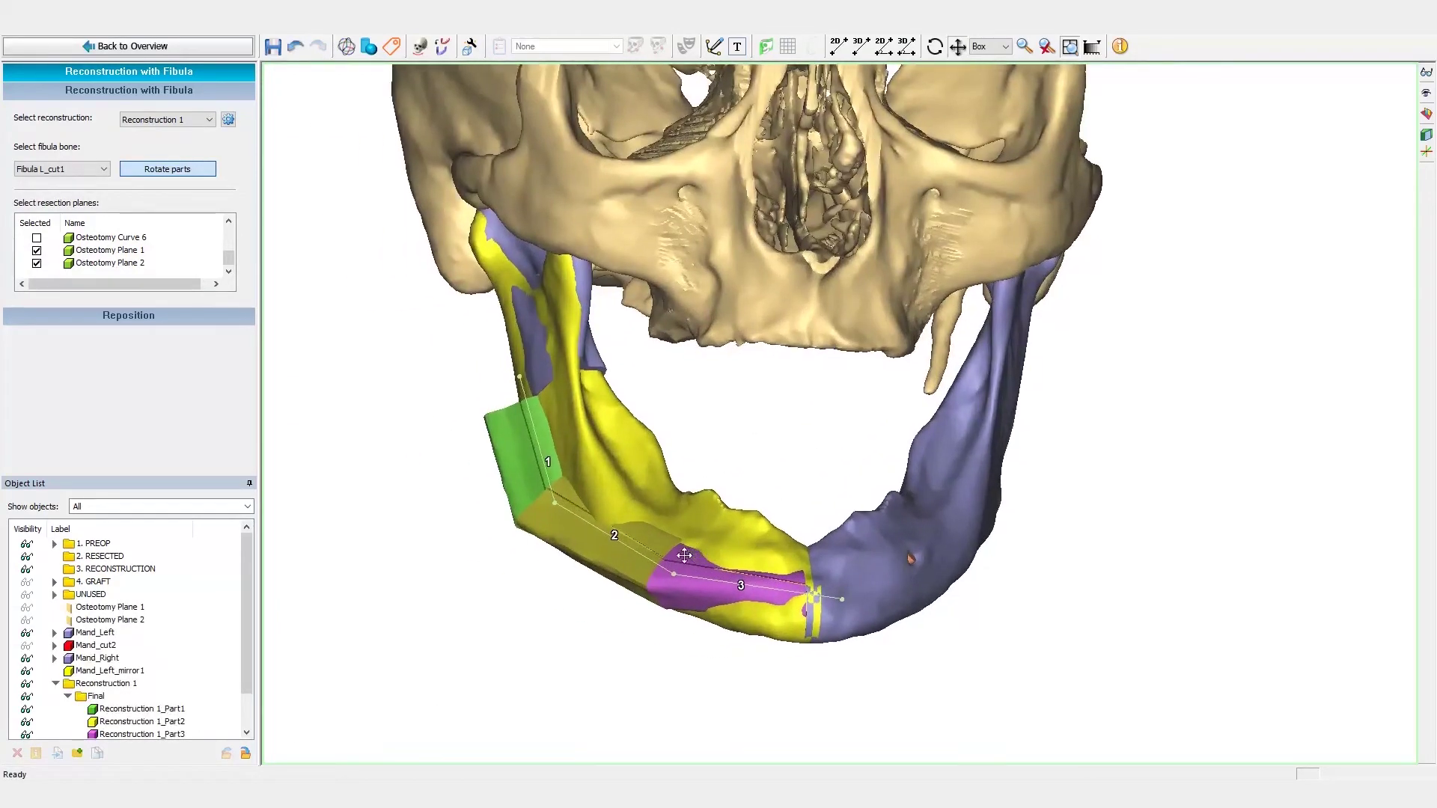
scroll(684, 555, "up", 1)
left_click(1425, 93)
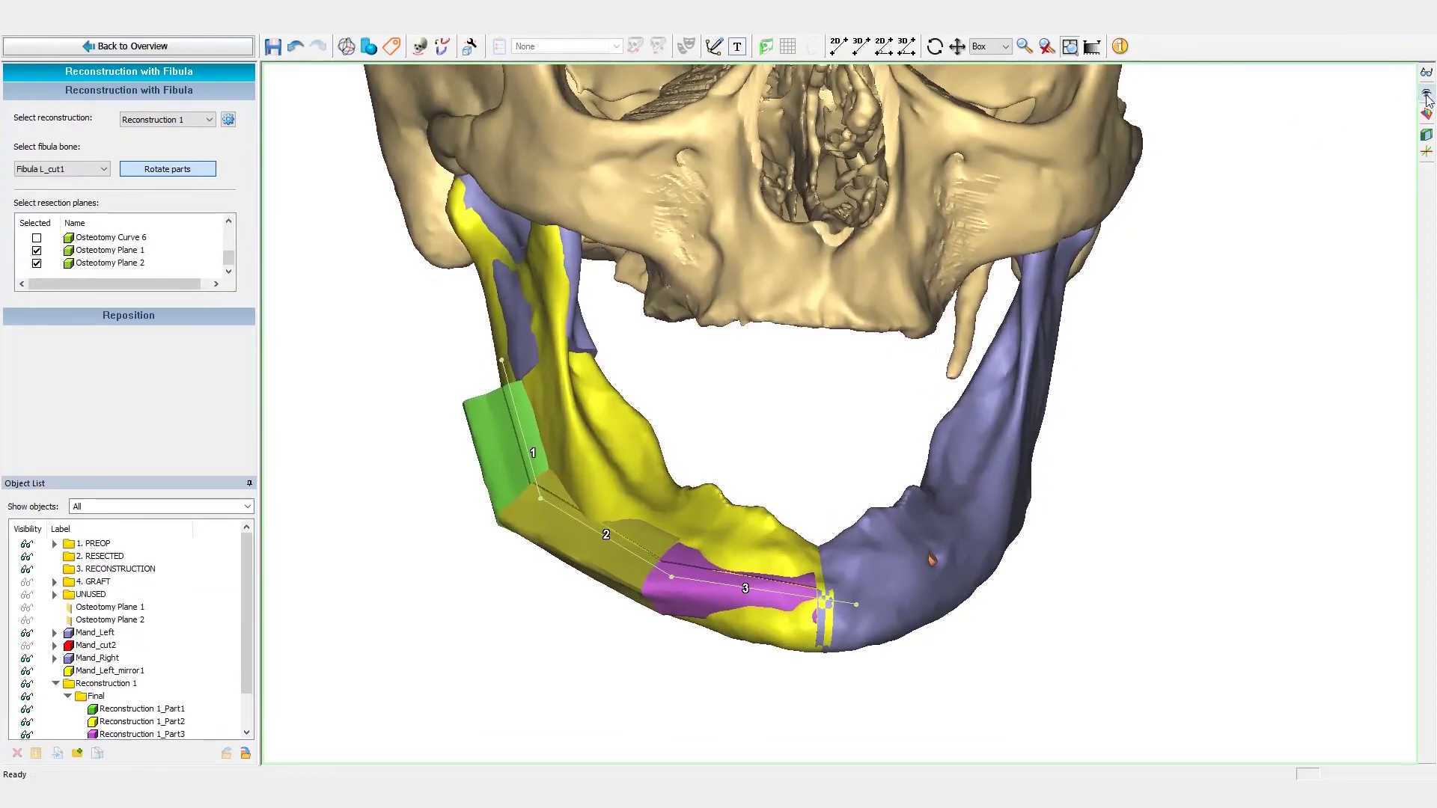
left_click(1352, 224)
scroll(898, 318, "down", 3)
middle_click_drag(899, 318, 912, 473)
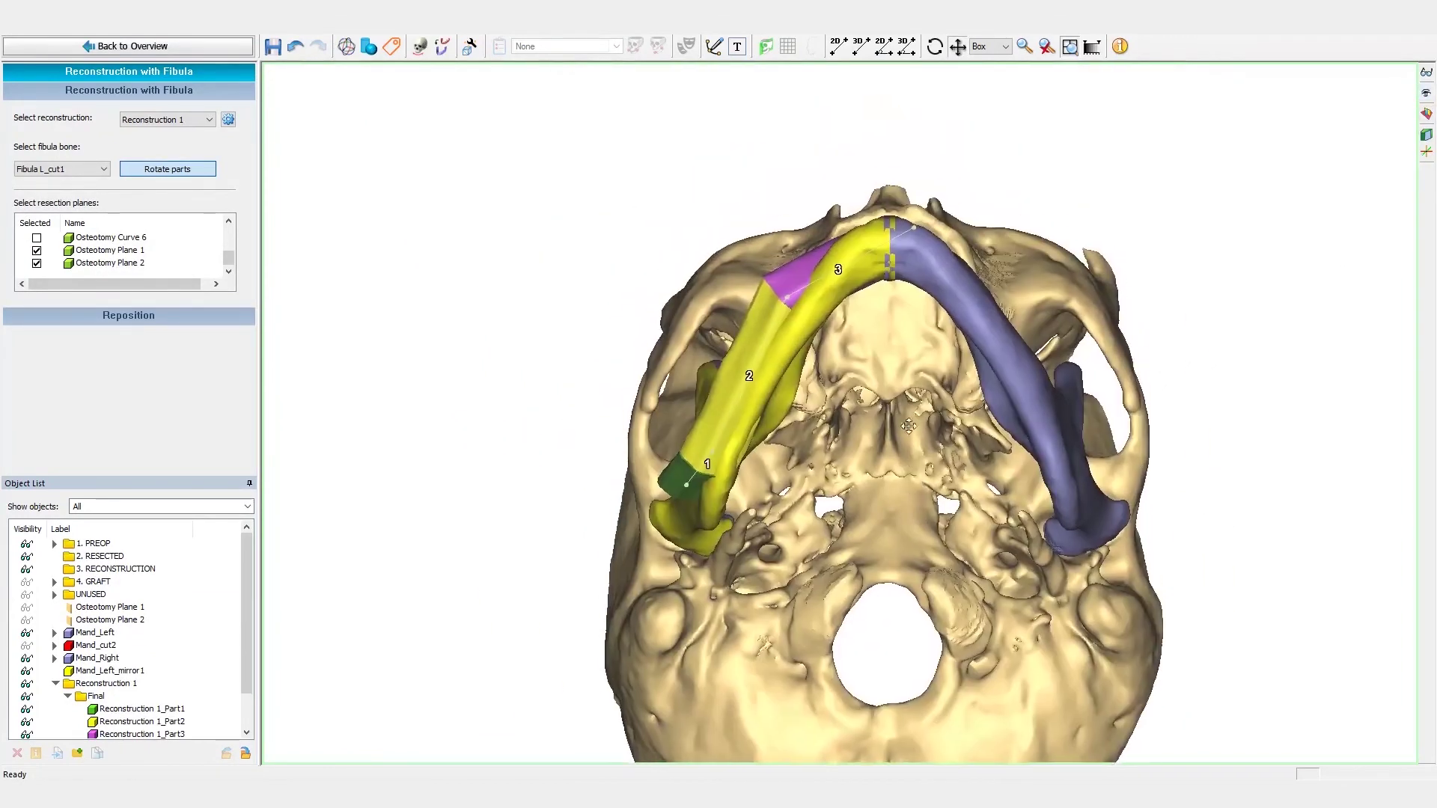
scroll(855, 255, "up", 2)
right_click_drag(860, 300, 756, 373)
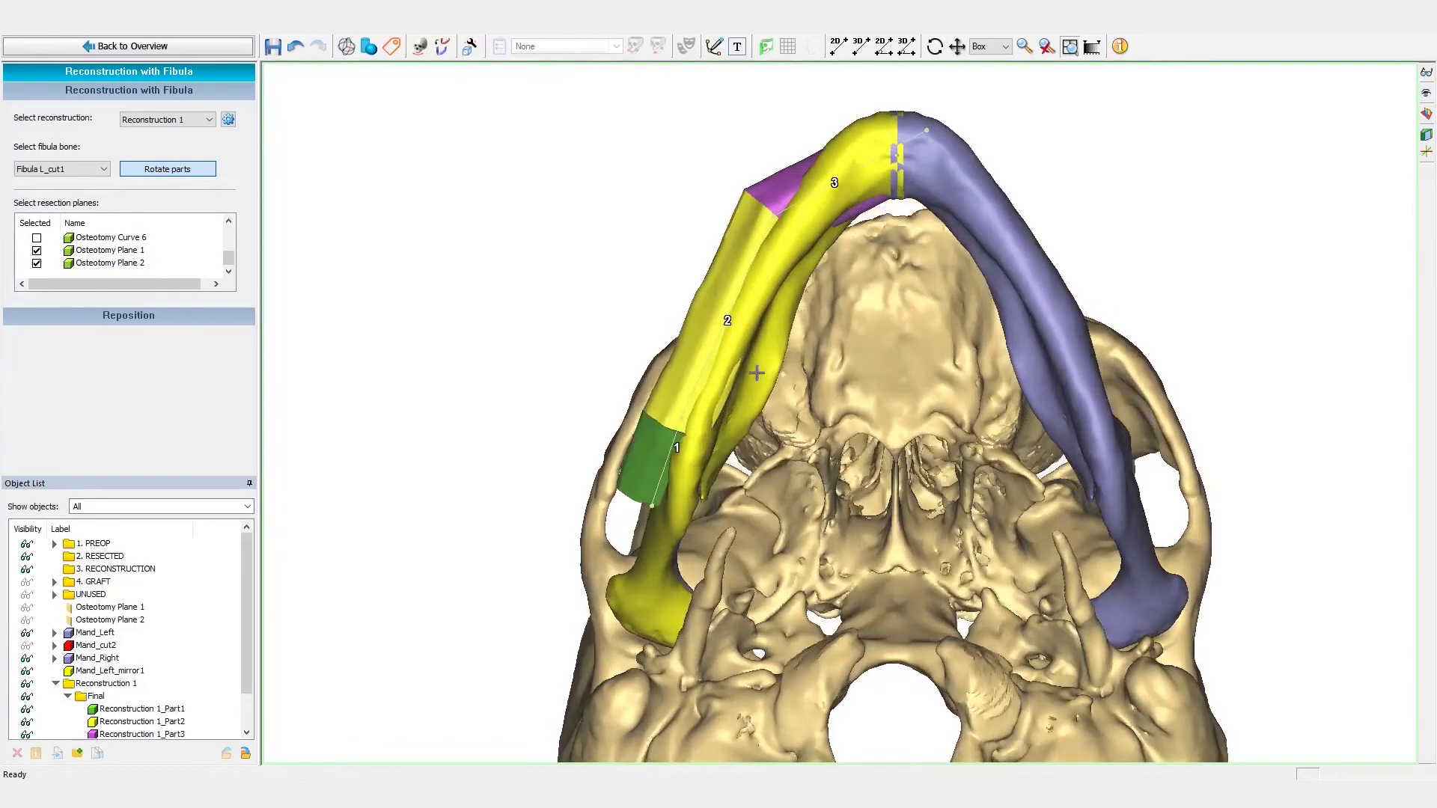
left_click(661, 476)
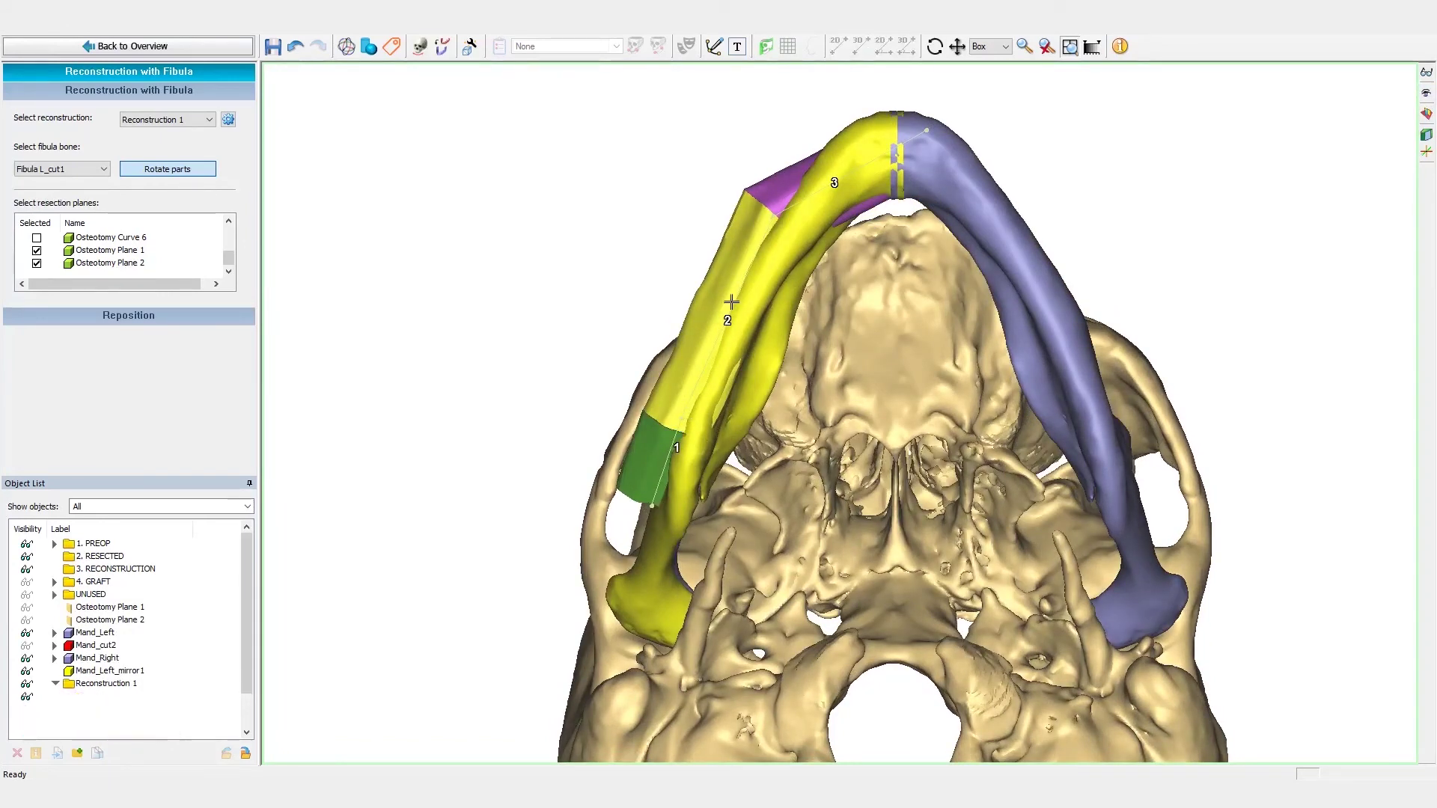
left_click_drag(793, 228, 793, 228)
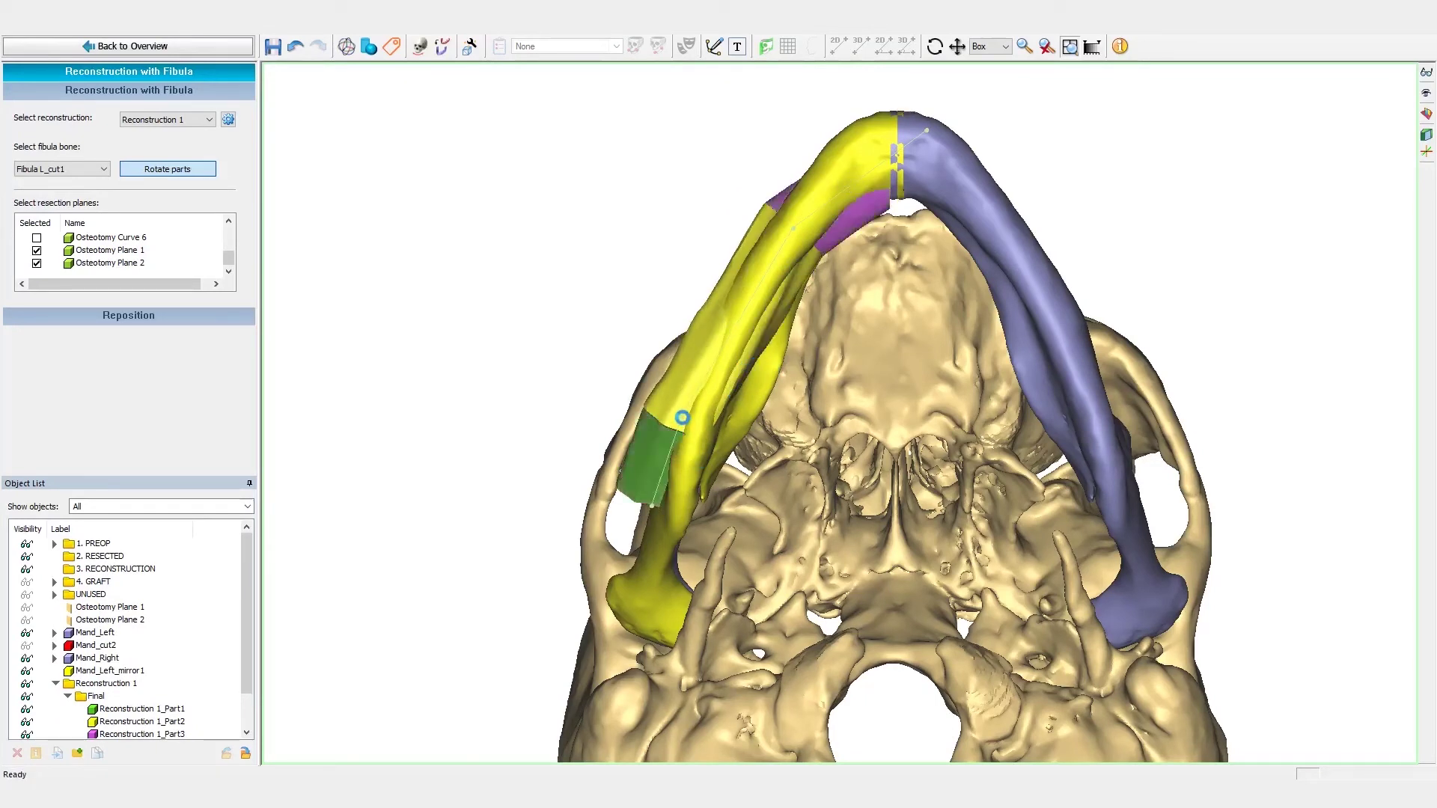
left_click_drag(683, 419, 699, 425)
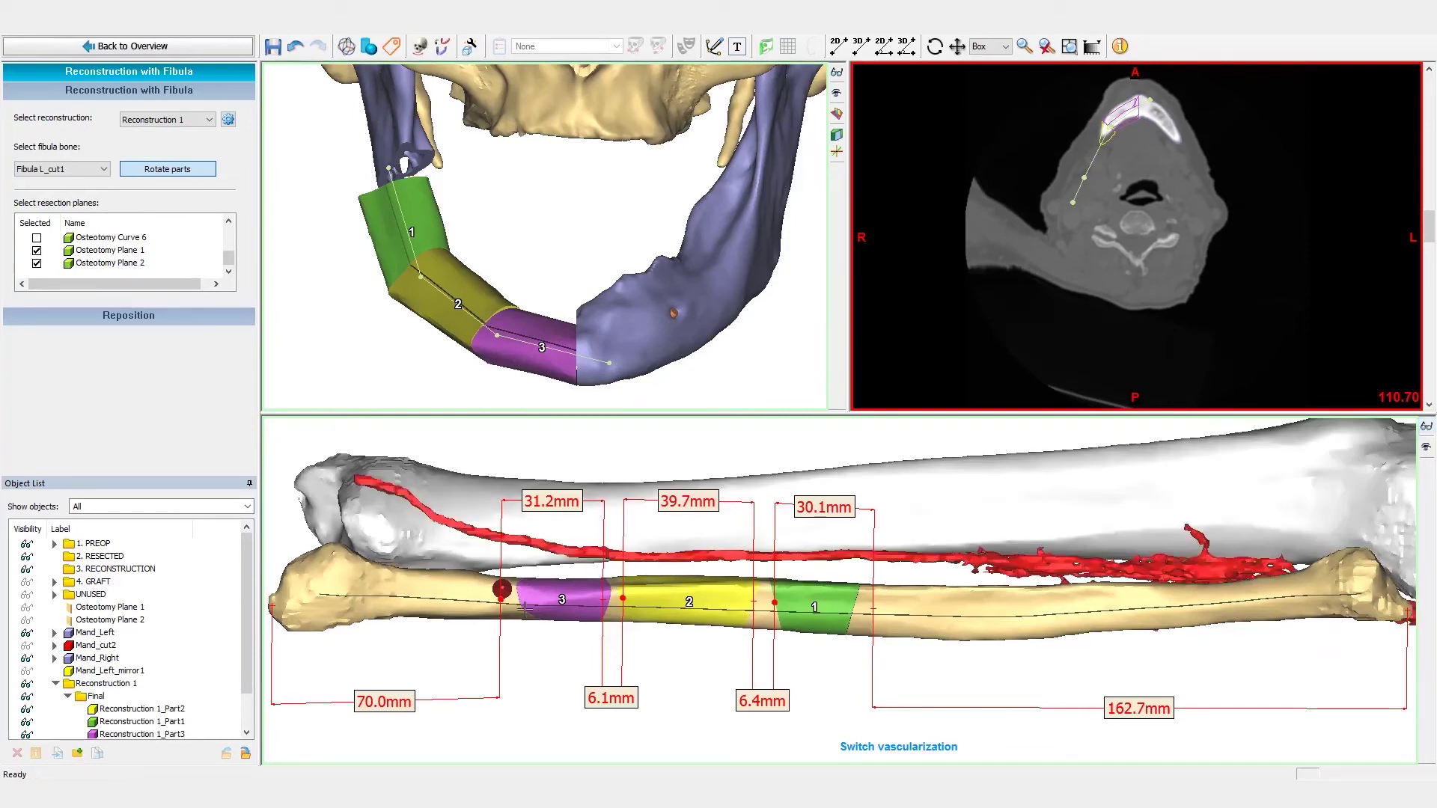
- Shift the graft segments along the fibula to 76.6 mm from its distal end and rotate them about the bone's axis
left_click_drag(500, 599, 522, 605)
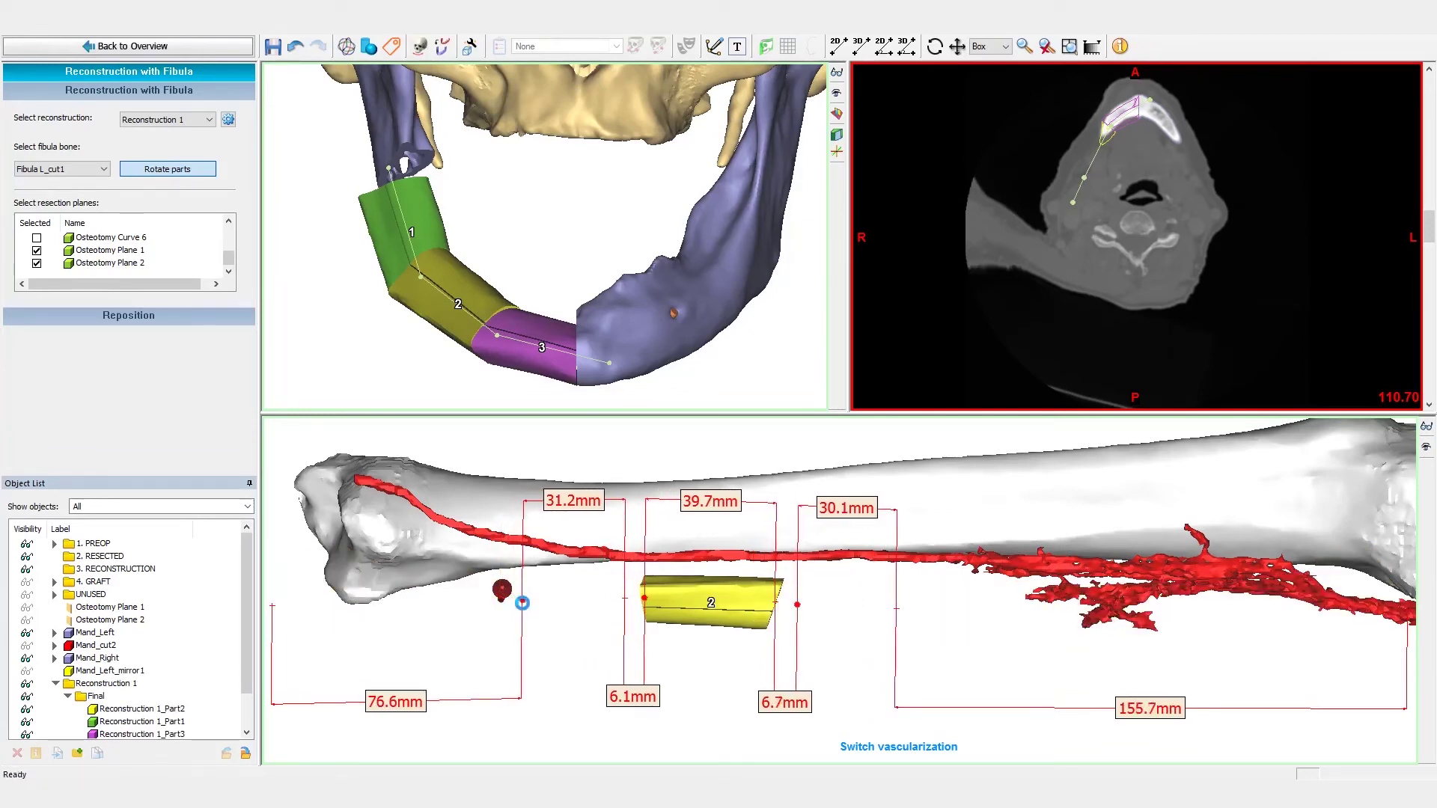
left_click(522, 603)
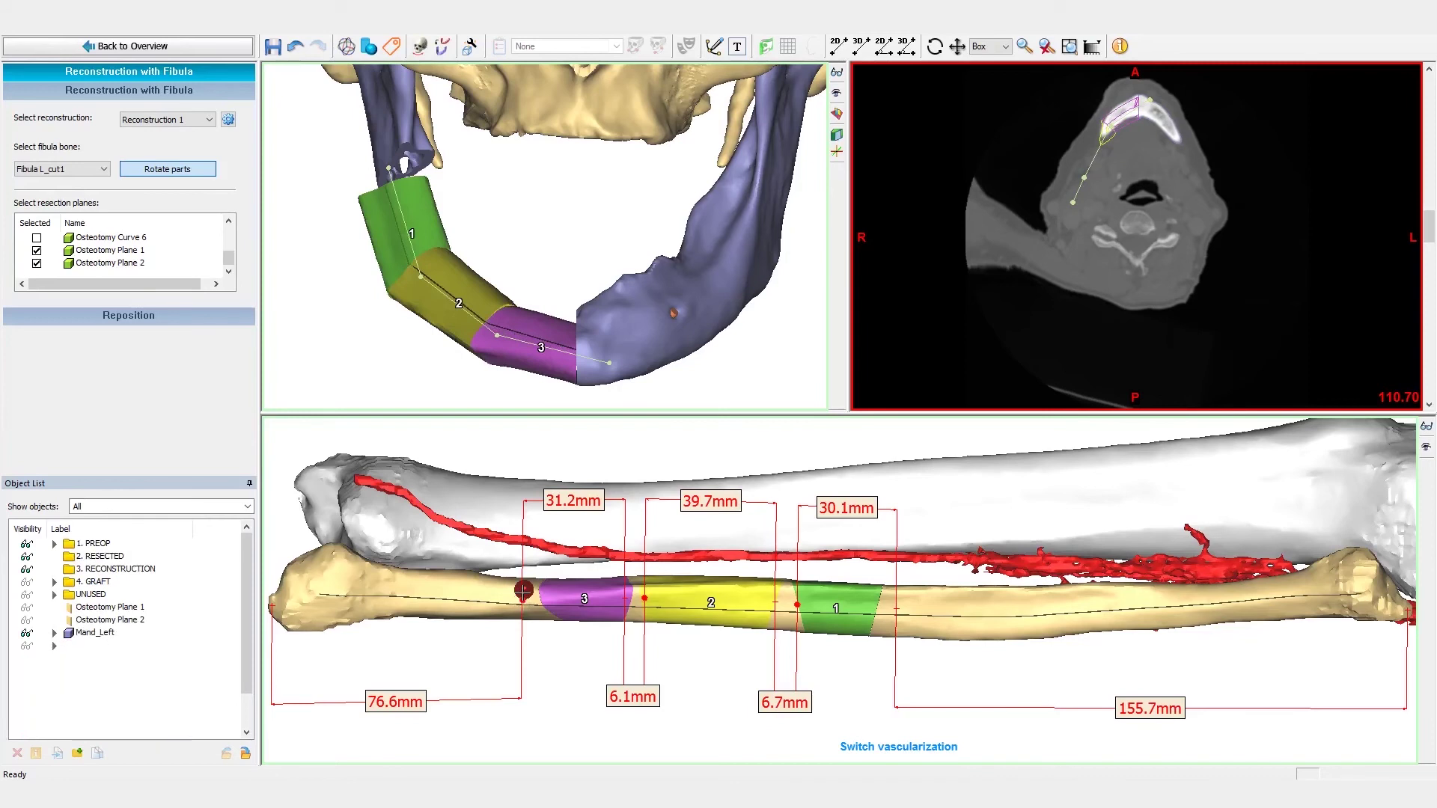
left_click_drag(524, 583, 526, 597)
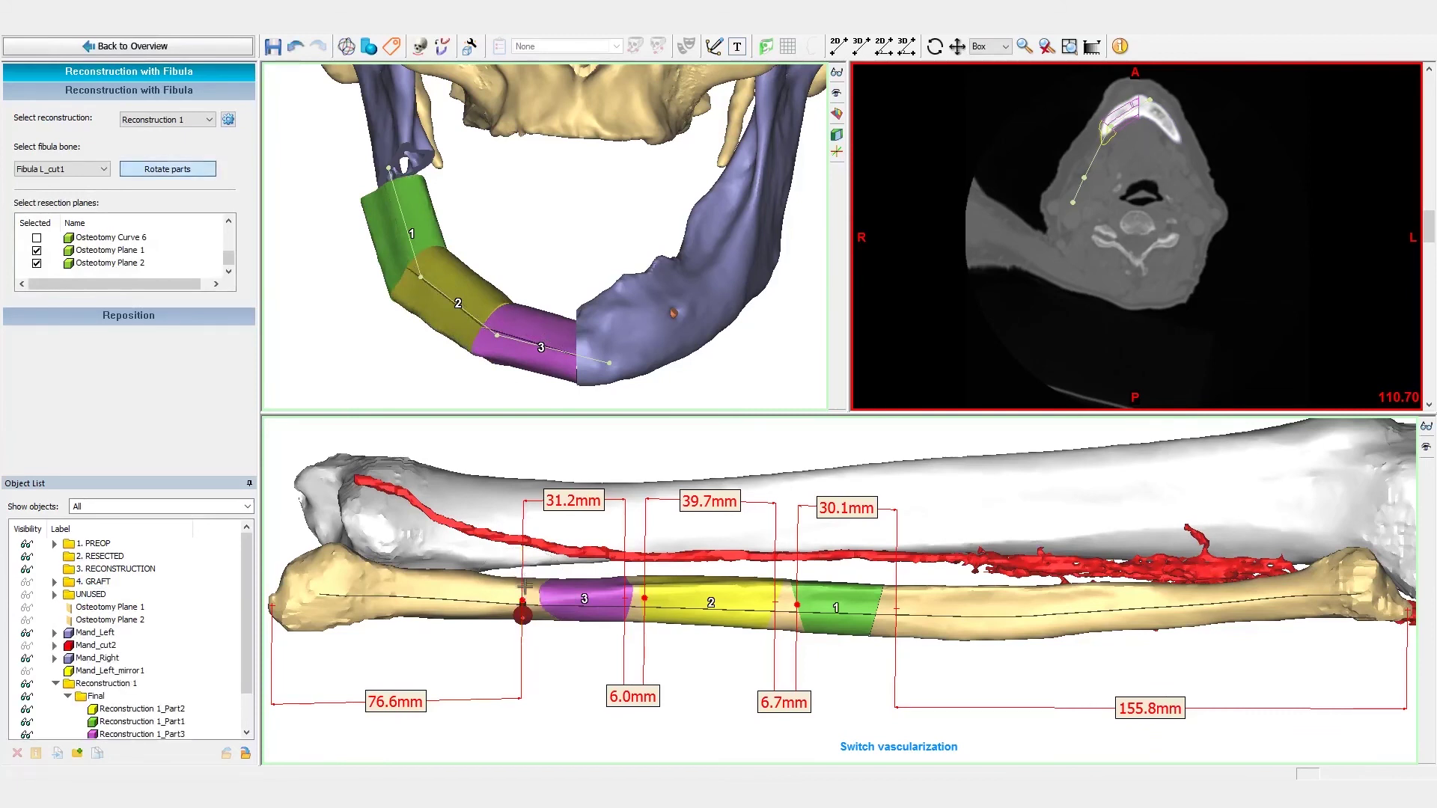
mouse_move(523, 573)
left_click_drag(524, 574, 526, 593)
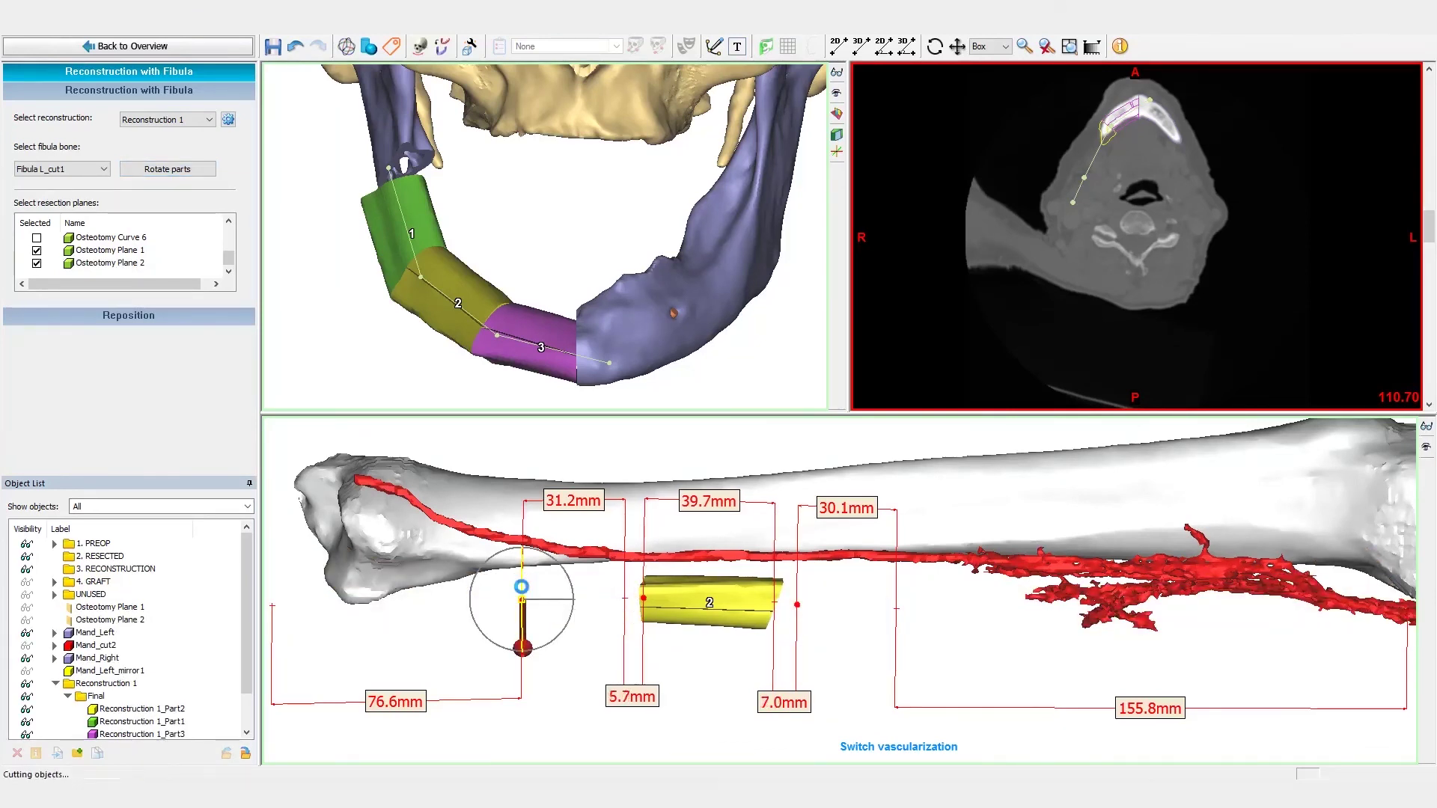